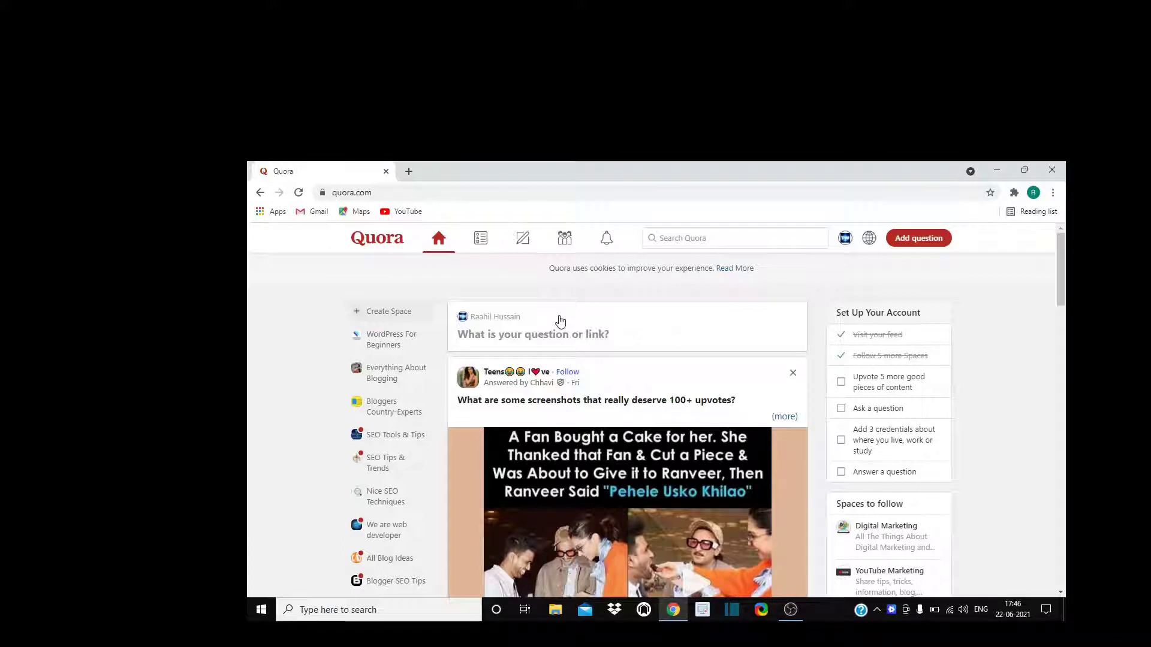
# Create a Space under the suggested "youtube" name with the description "Here you can find how to grow your youtube channel and how to rank your videos".
pyautogui.click(396, 319)
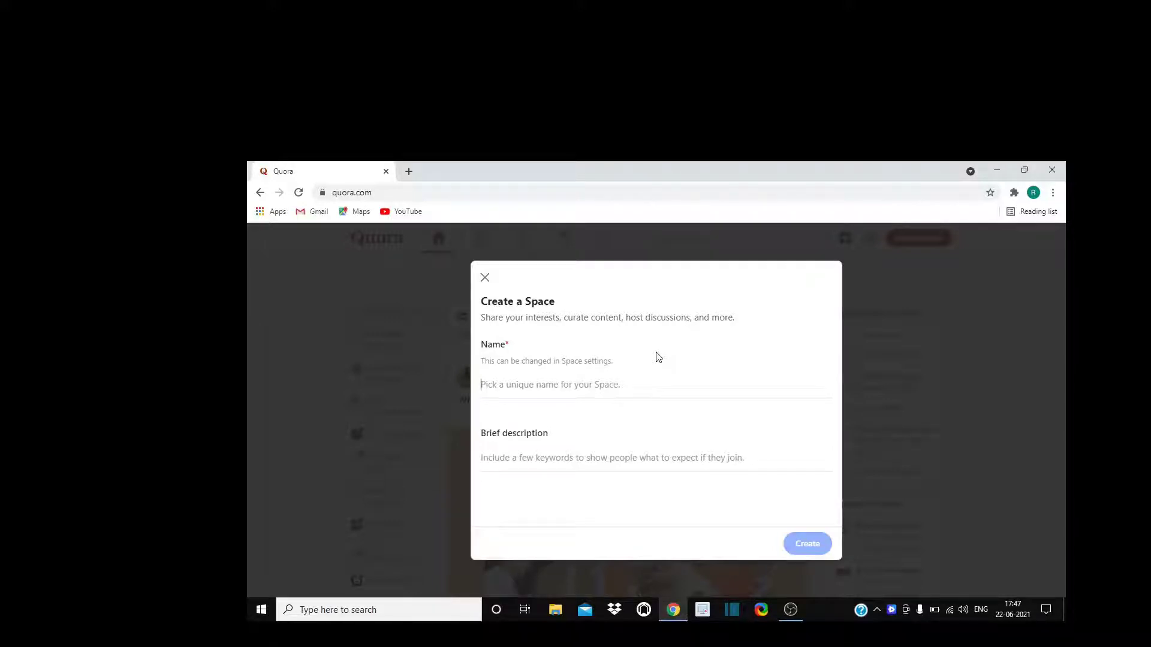
pyautogui.write('youtube')
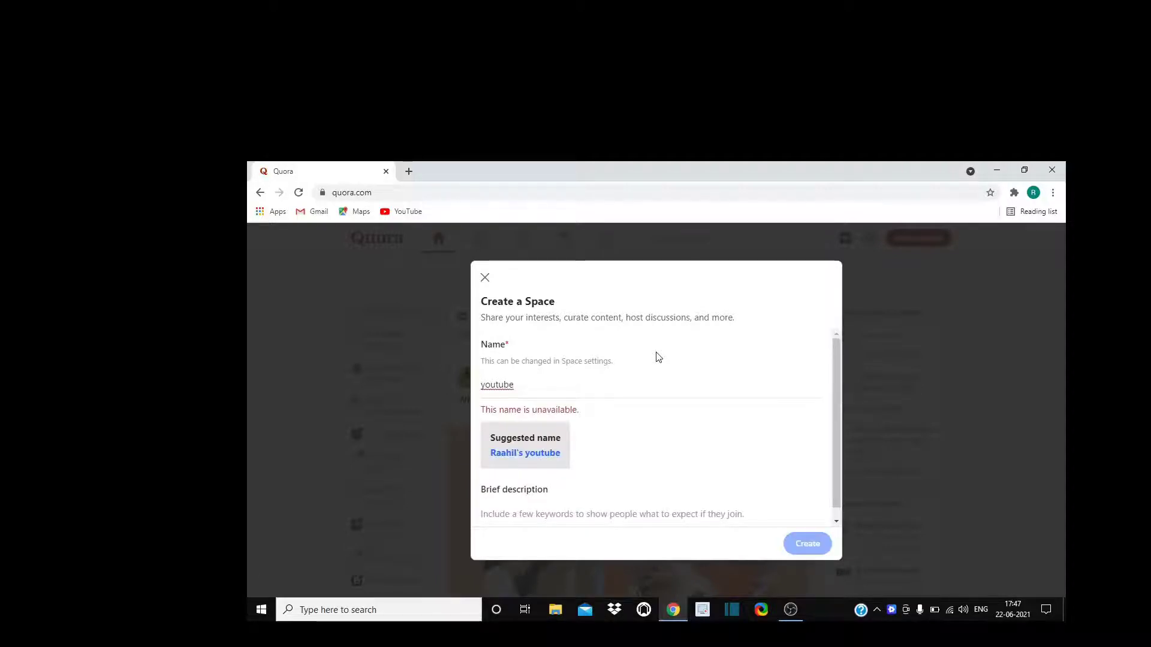
pyautogui.click(518, 454)
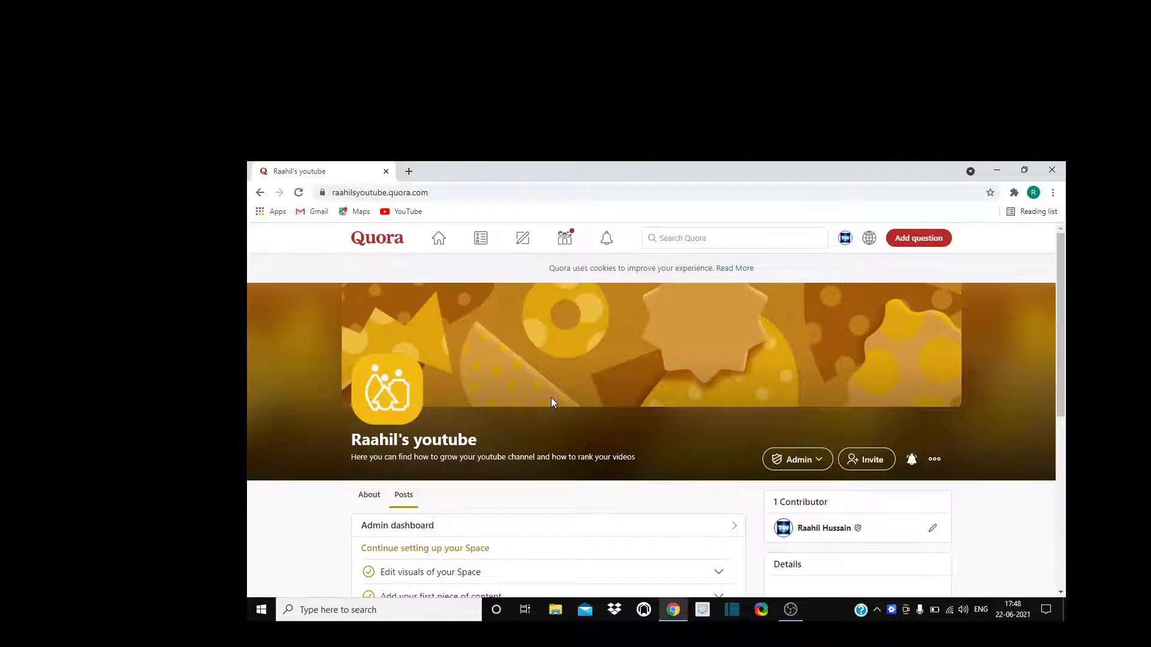
# Enroll the new Space in the Spaces Earnings program, verifying India as the country of residence.
pyautogui.scroll(-6, 552, 398)
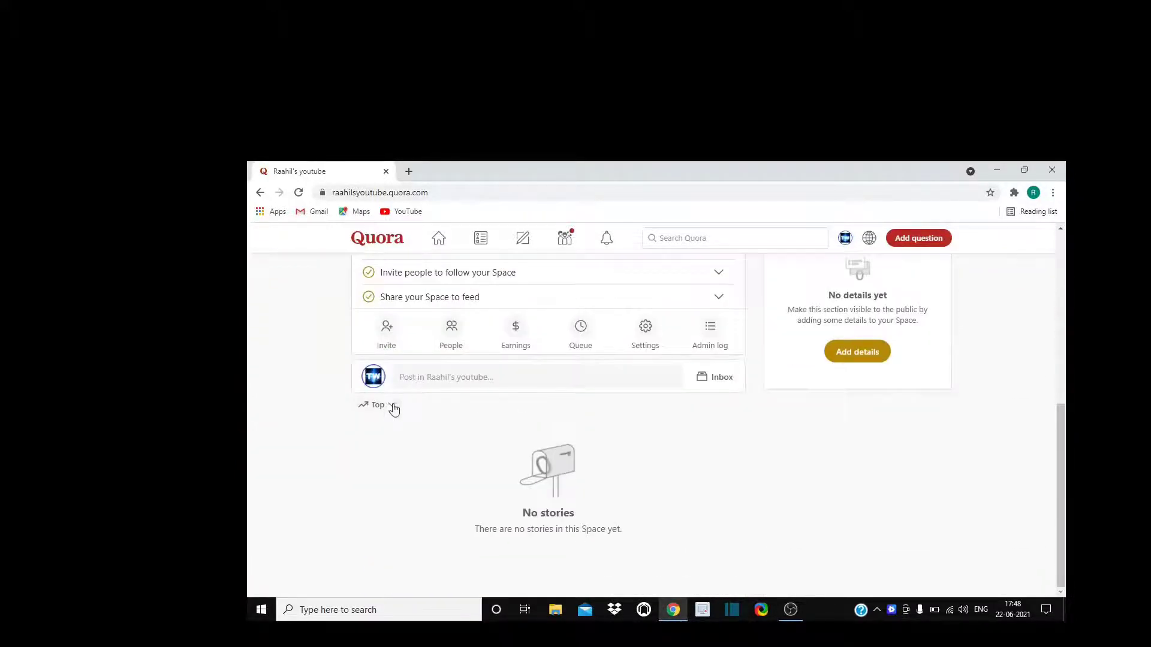
pyautogui.scroll(4, 617, 383)
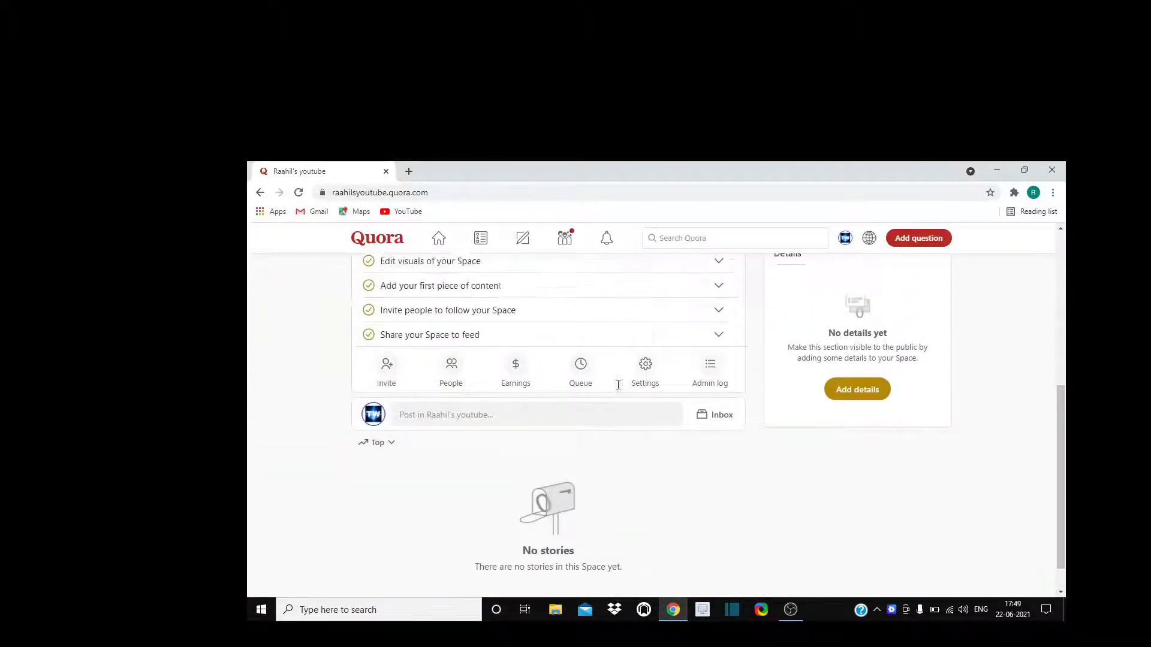
pyautogui.scroll(-1, 810, 483)
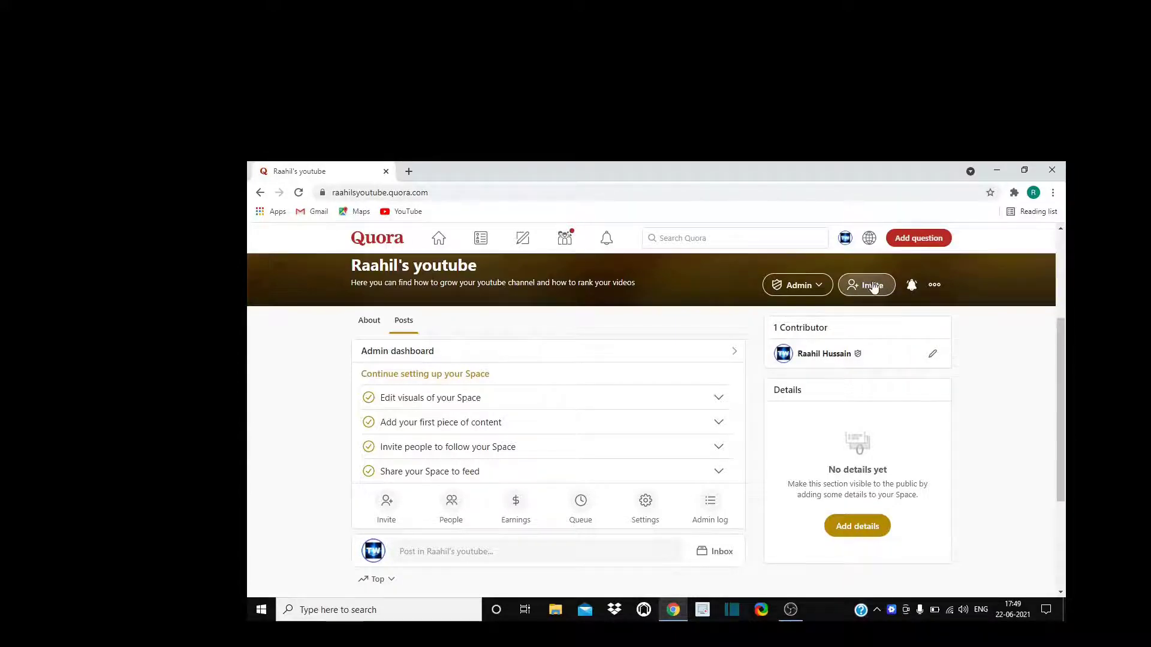
pyautogui.scroll(-2, 459, 334)
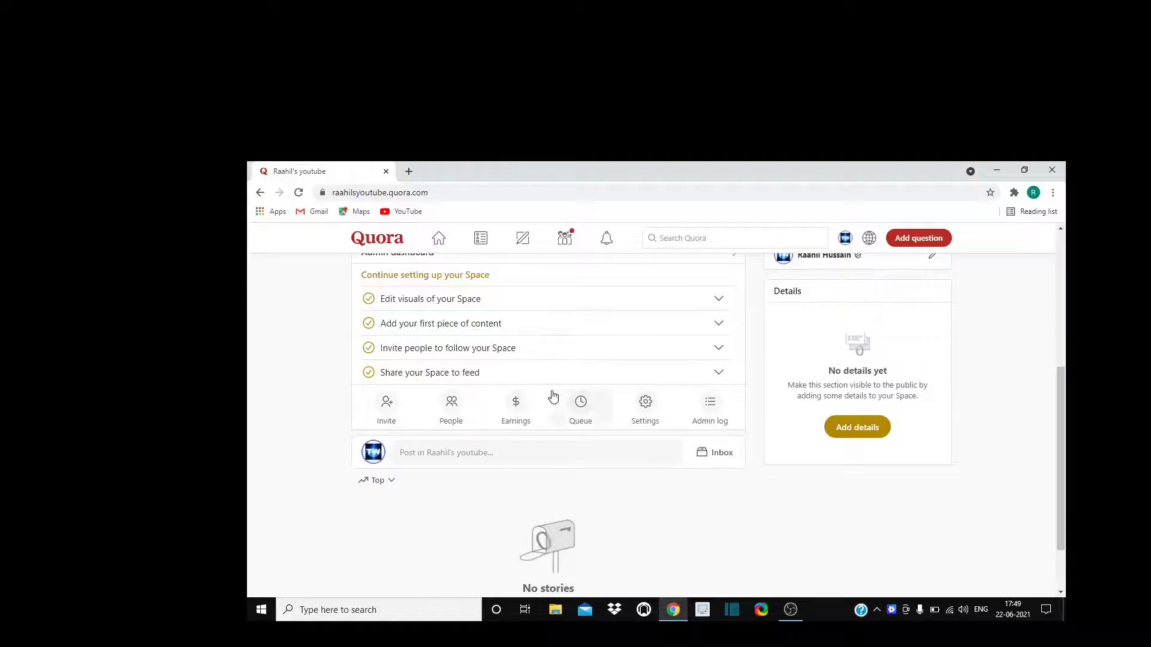
pyautogui.scroll(2, 552, 396)
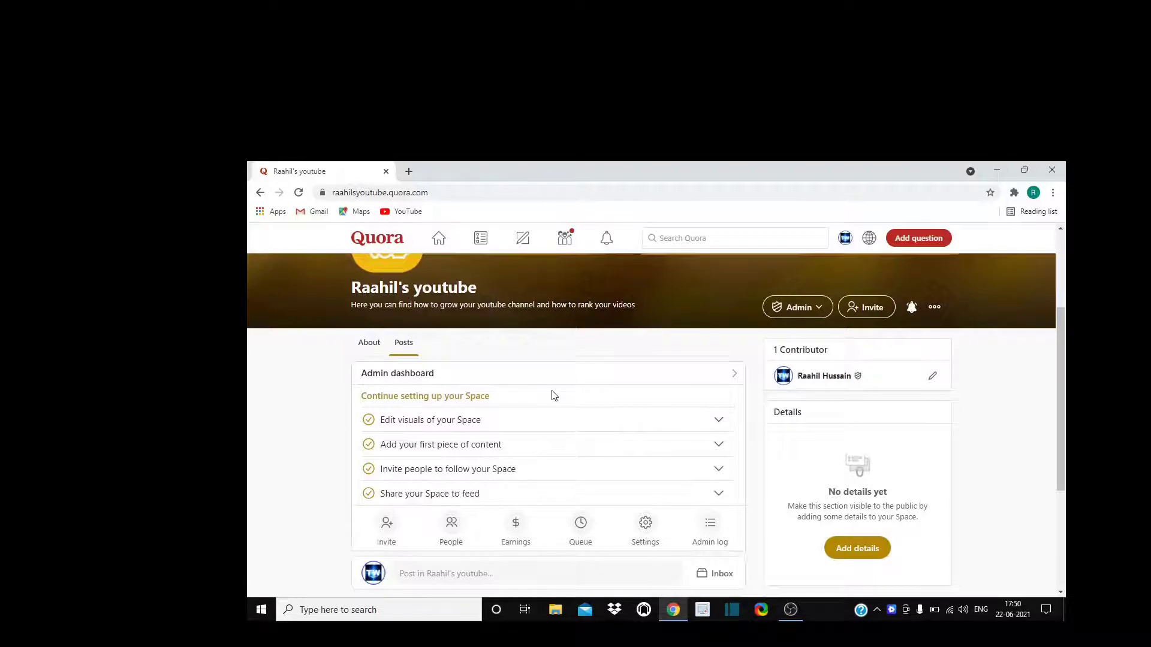
pyautogui.click(513, 532)
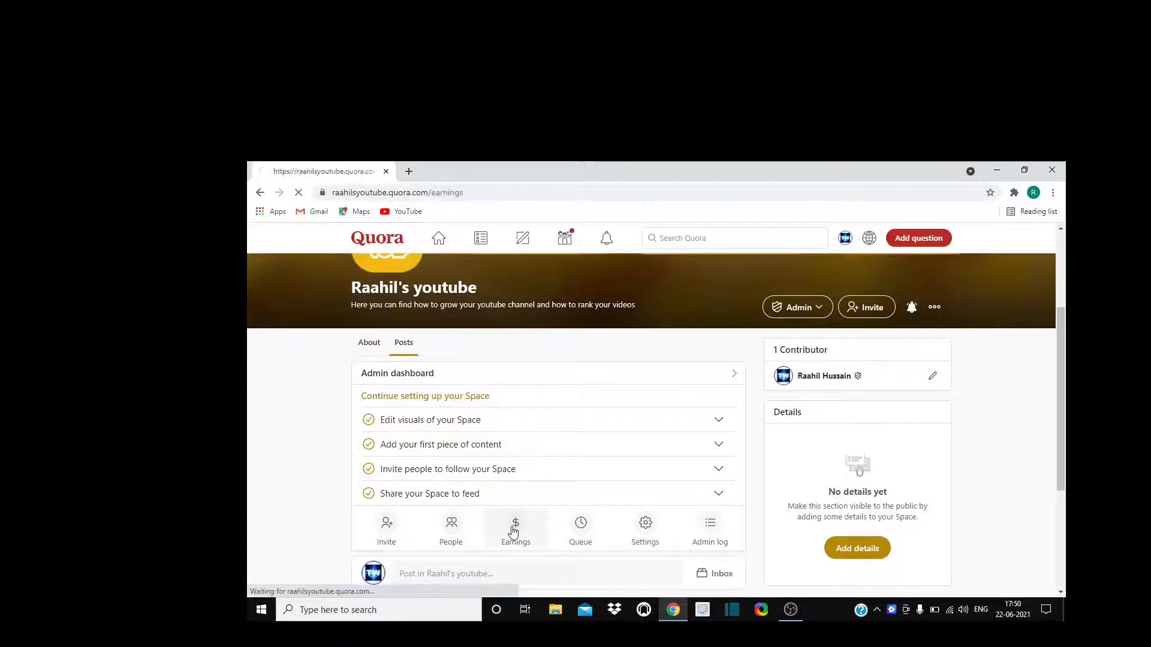
pyautogui.scroll(-2, 648, 492)
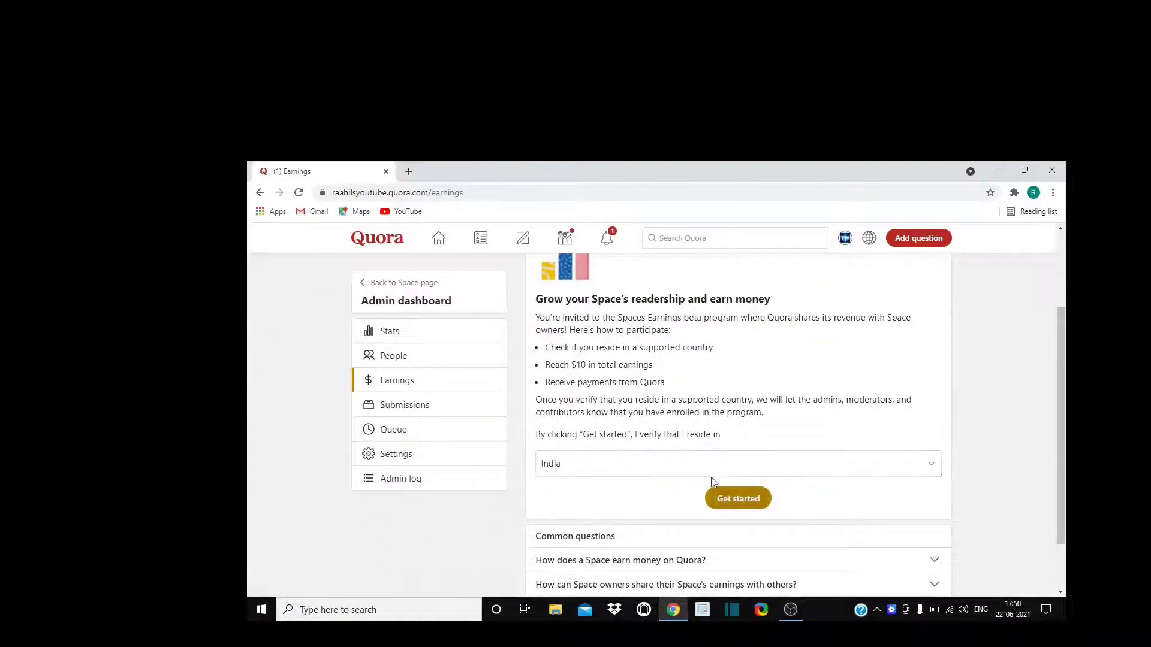
pyautogui.click(743, 502)
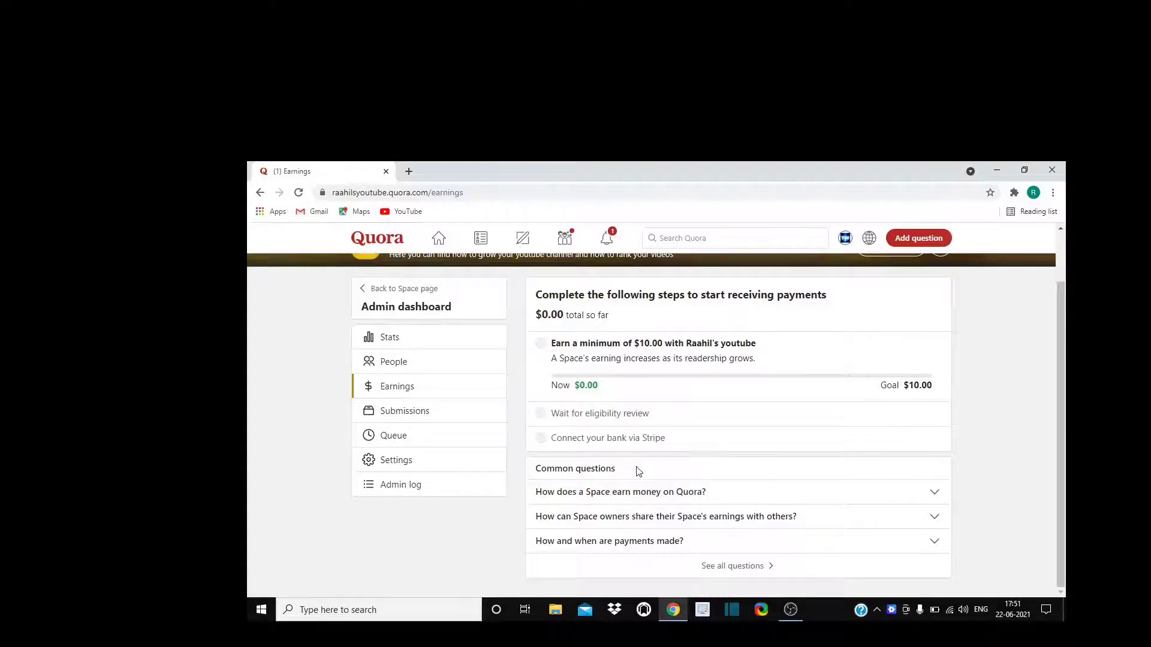
# Open the Space's settings and examine its general name, description and URL fields.
pyautogui.scroll(1, 599, 456)
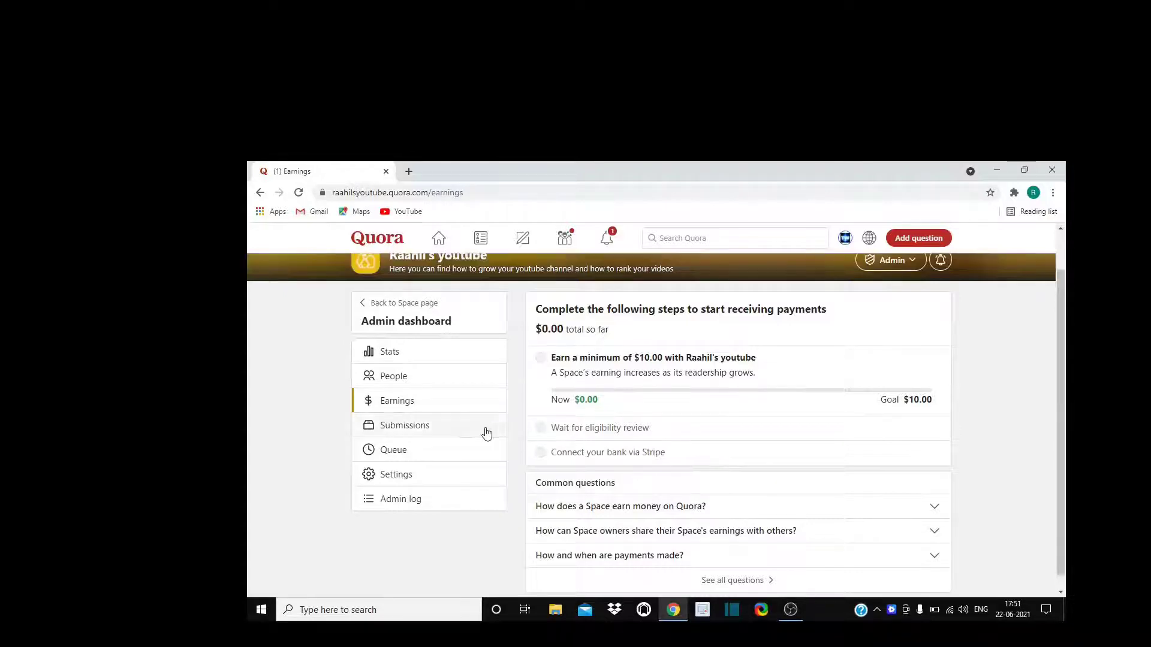
pyautogui.click(421, 483)
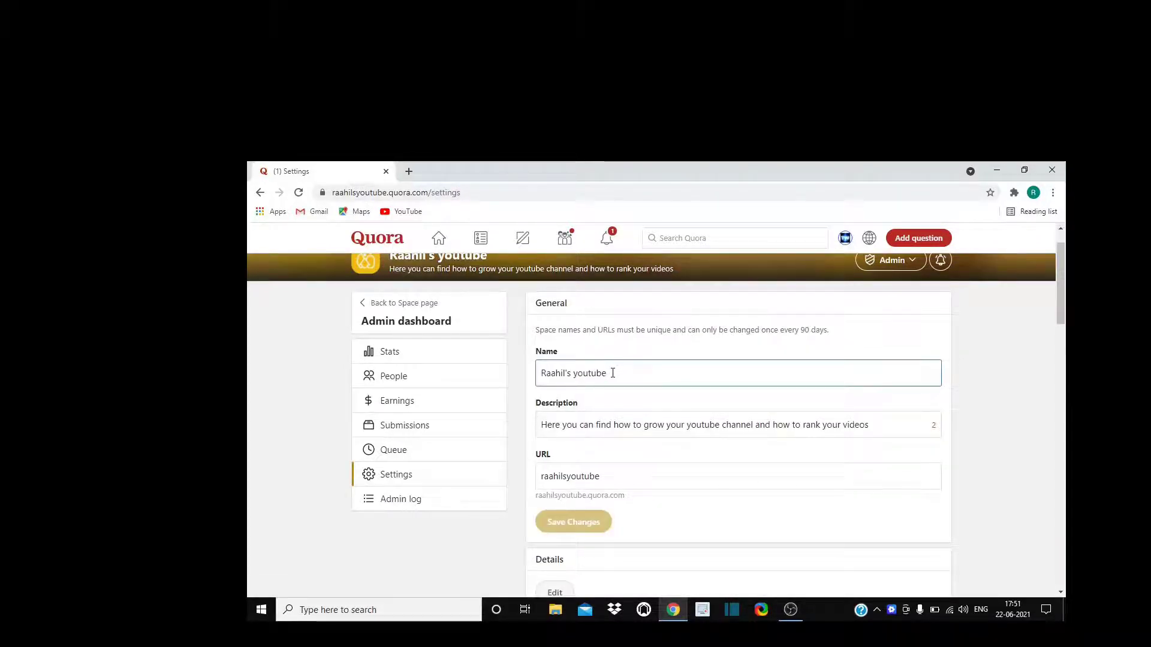
pyautogui.click(563, 429)
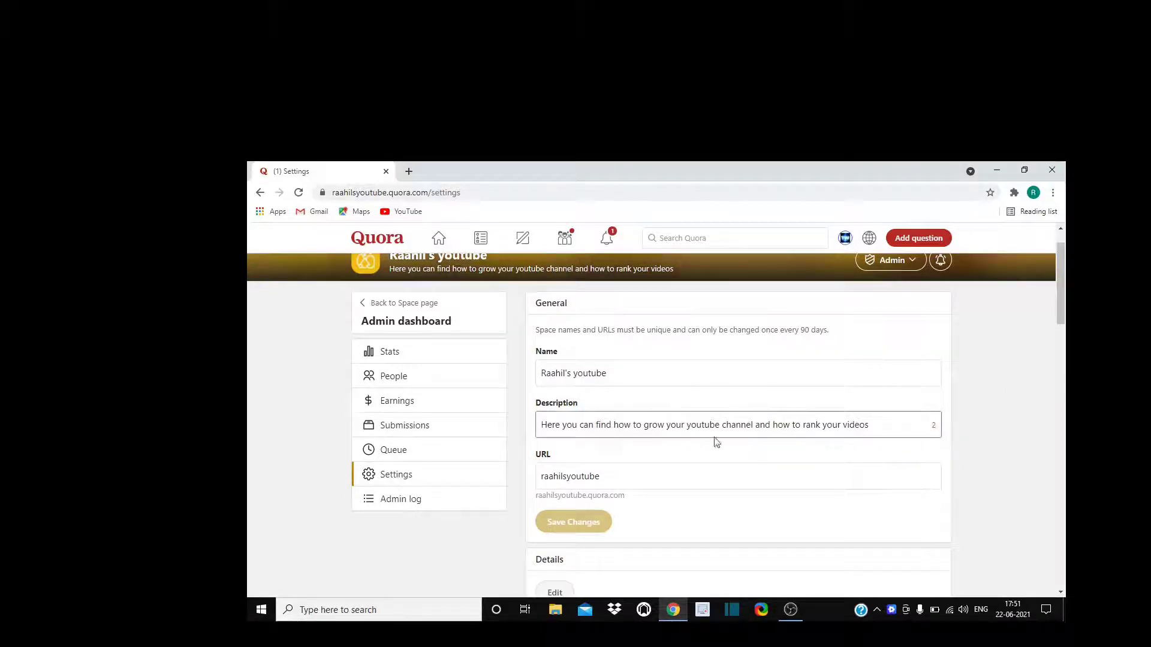
pyautogui.click(604, 475)
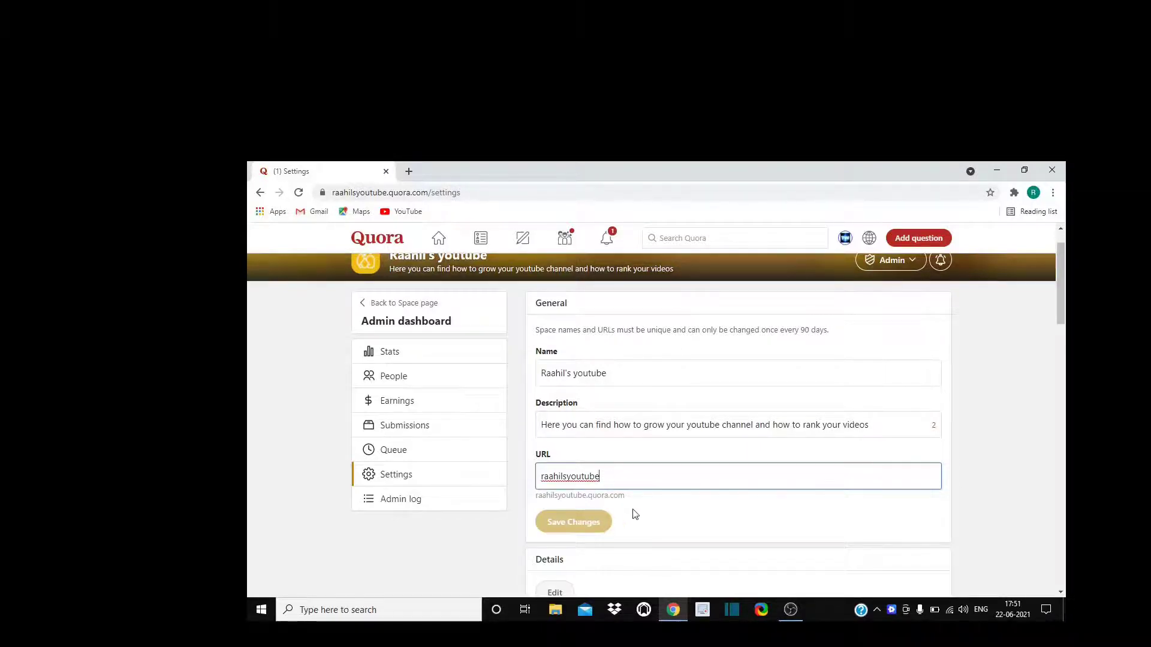
# Change the Space color in the visuals settings to dark gray.
pyautogui.scroll(-7, 633, 512)
pyautogui.scroll(3, 623, 498)
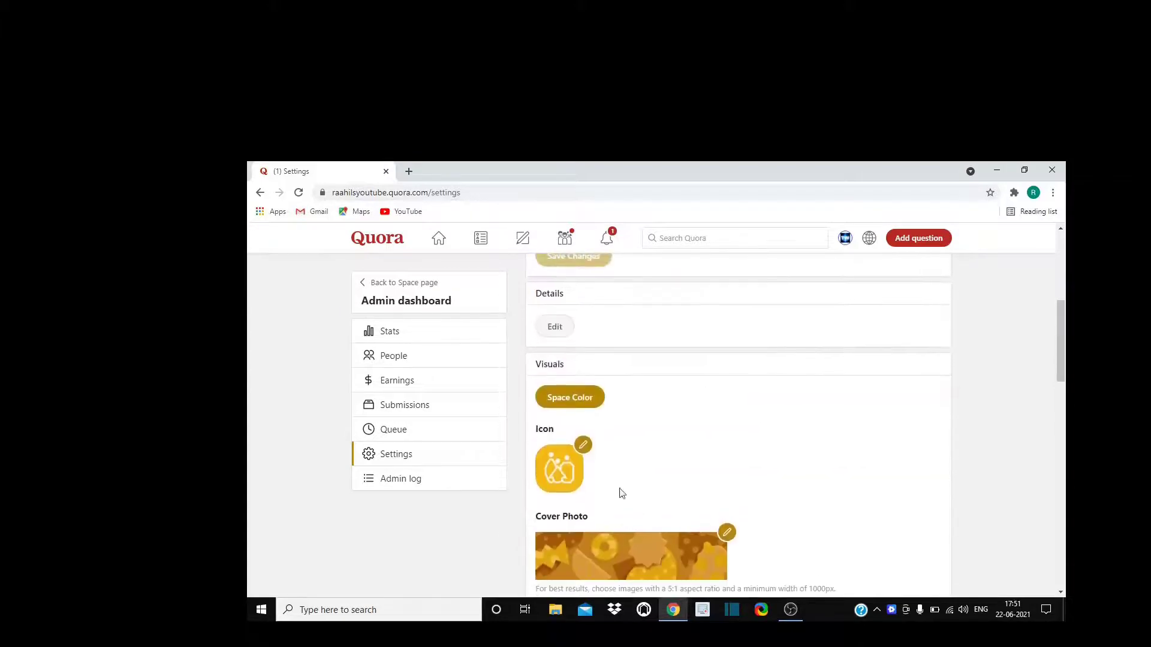
pyautogui.click(580, 403)
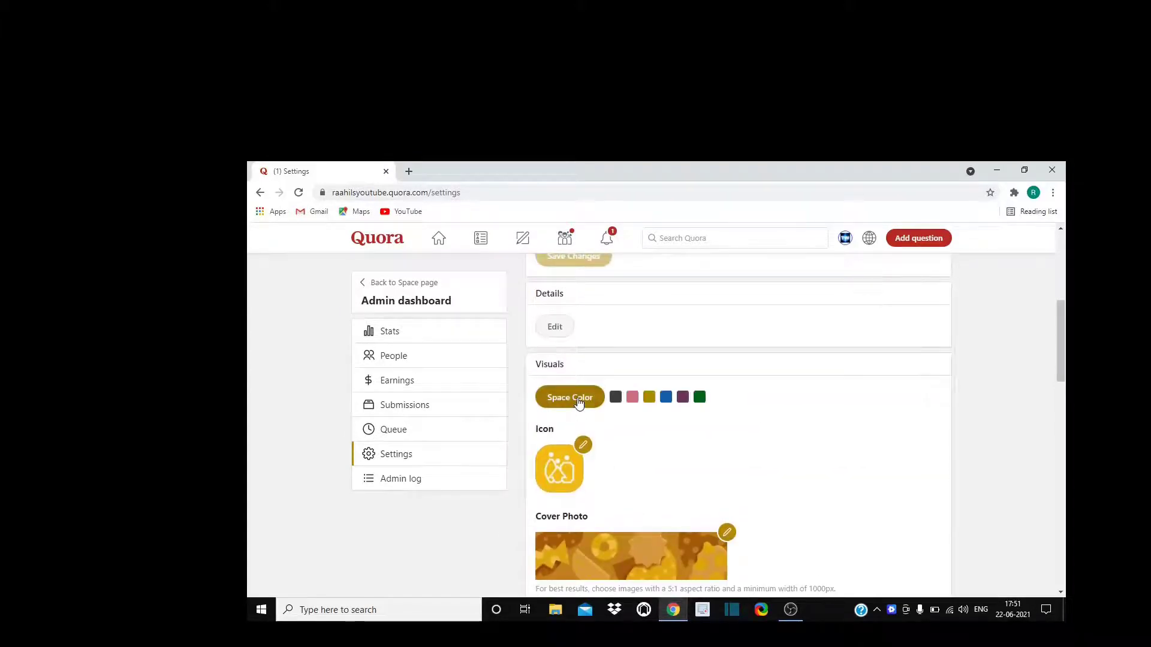
pyautogui.click(616, 397)
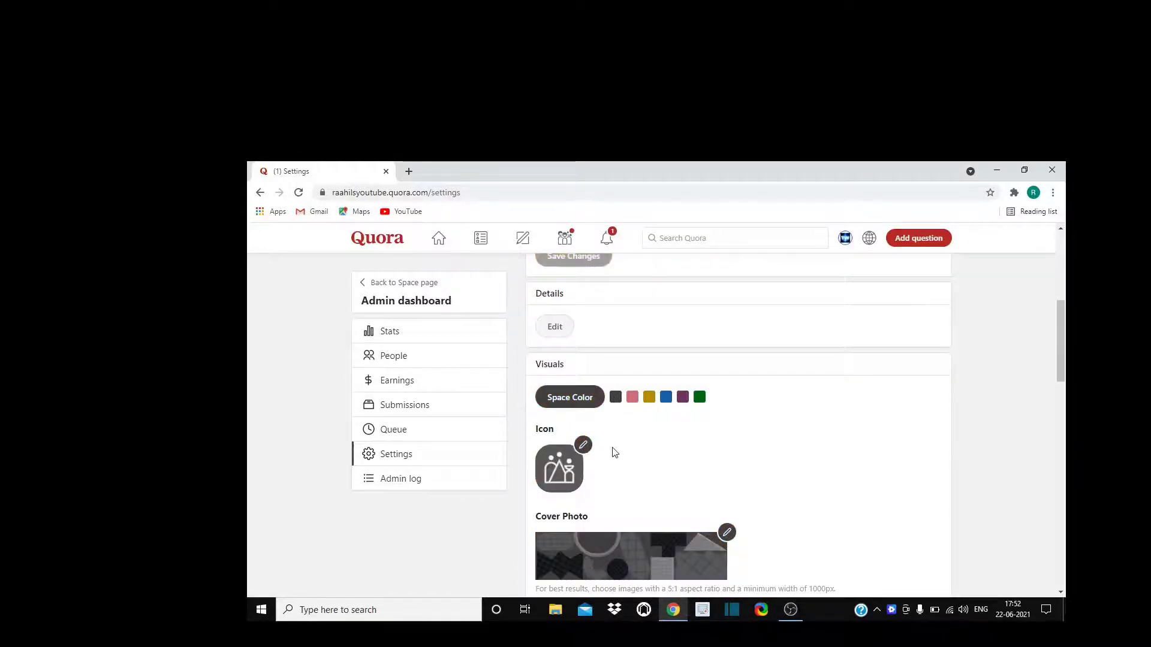
# Set the default order of content in the Space to "Default to recent".
pyautogui.scroll(-3, 612, 451)
pyautogui.scroll(2, 613, 453)
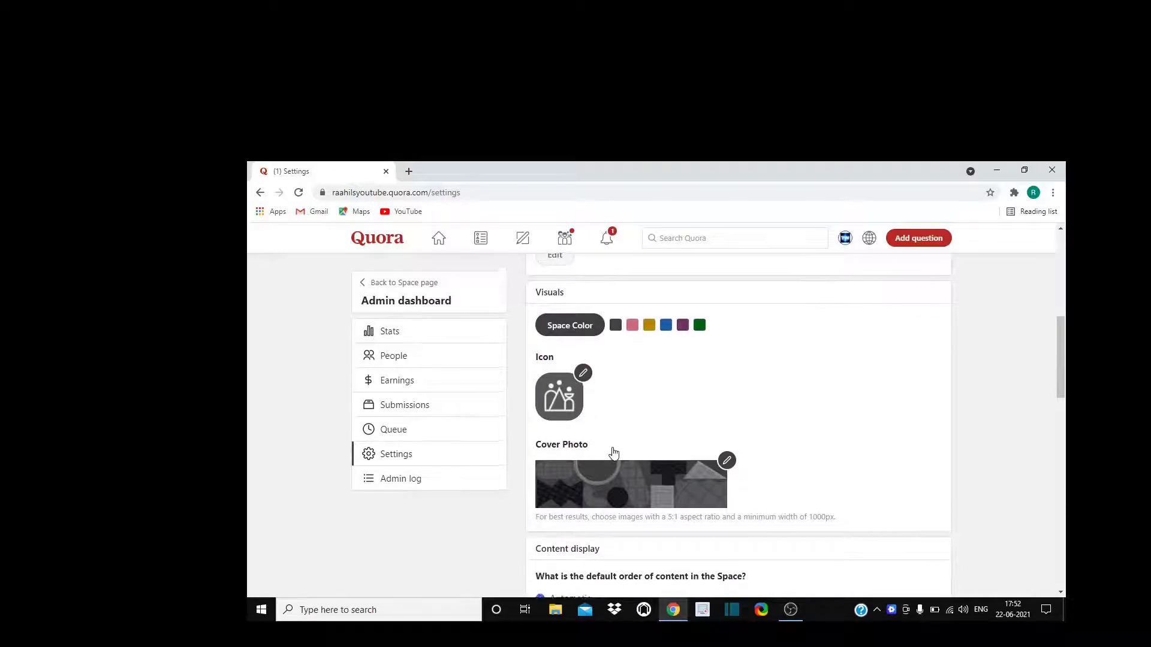
pyautogui.scroll(-1, 613, 454)
pyautogui.scroll(-1, 614, 453)
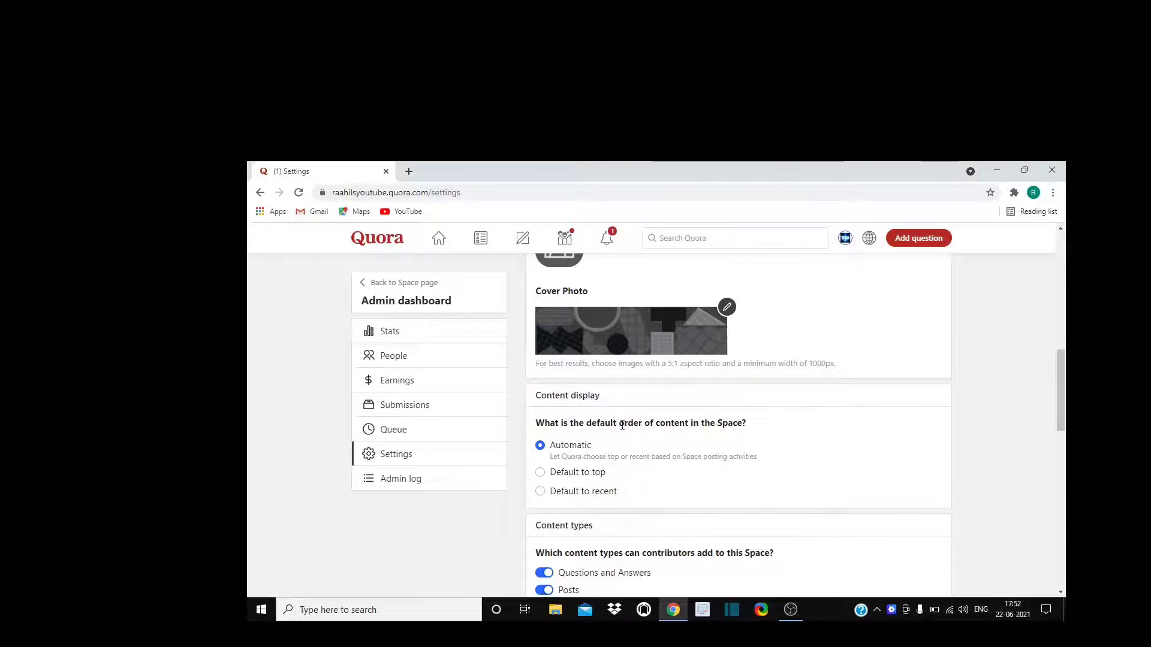
pyautogui.click(541, 495)
pyautogui.click(541, 477)
pyautogui.click(540, 492)
# Review the remaining Space settings and the moderator, contributor and follower invitation sections of the people page.
pyautogui.scroll(-5, 637, 377)
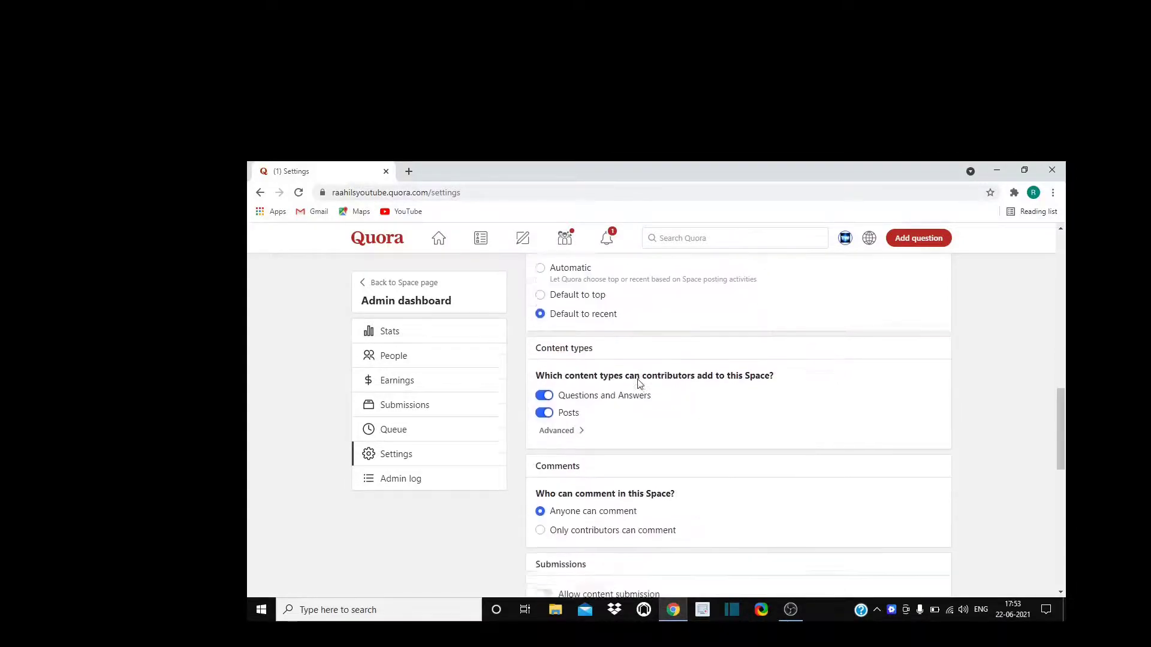
pyautogui.scroll(-5, 638, 383)
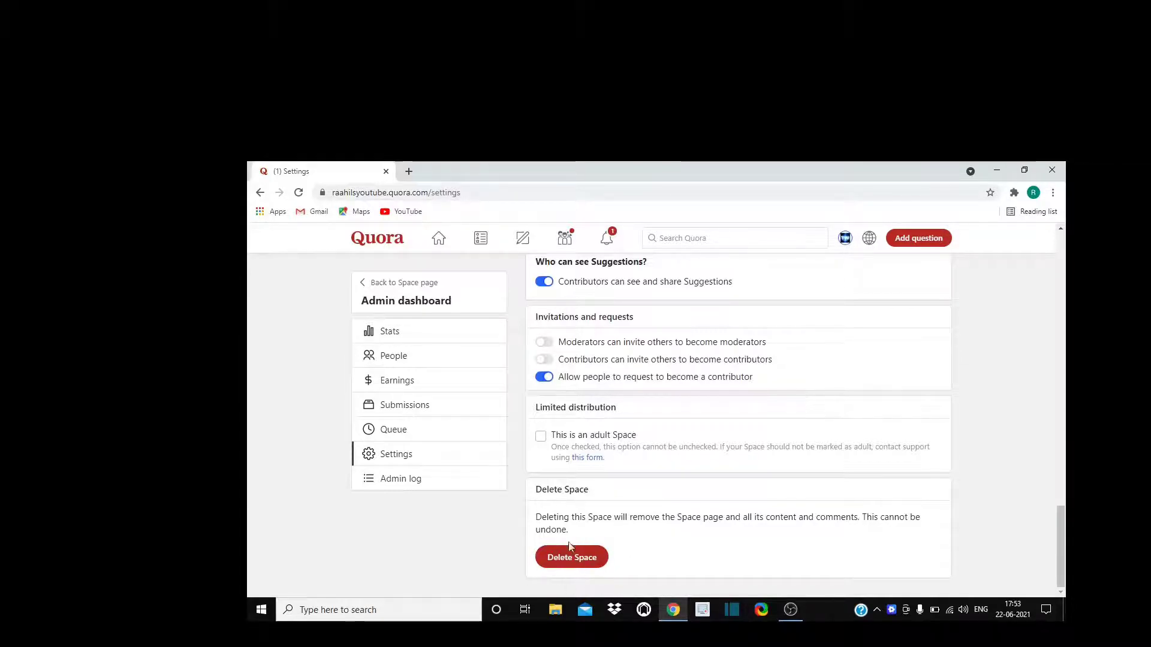
pyautogui.click(462, 369)
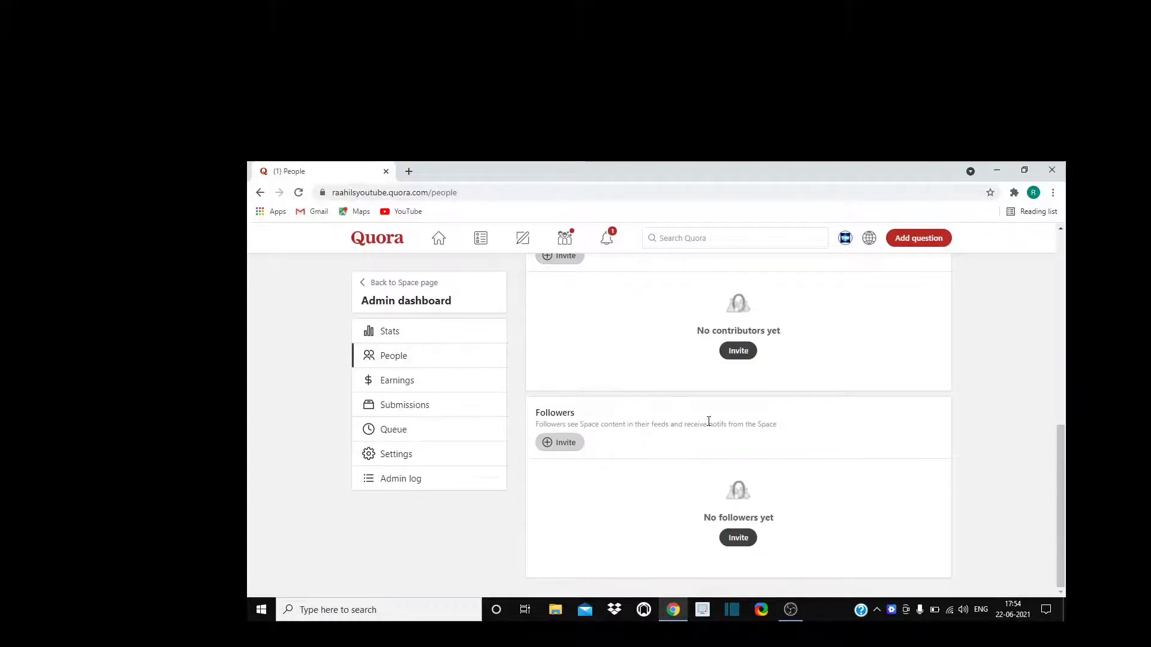
pyautogui.scroll(4, 709, 422)
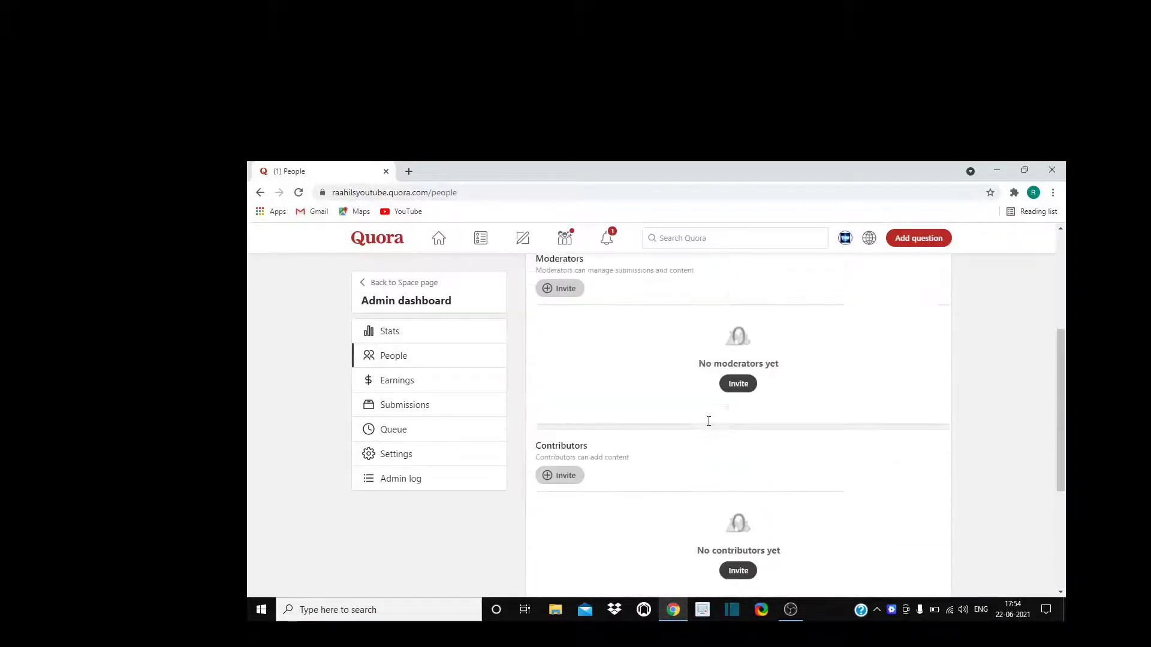
pyautogui.scroll(3, 708, 421)
pyautogui.scroll(-3, 710, 424)
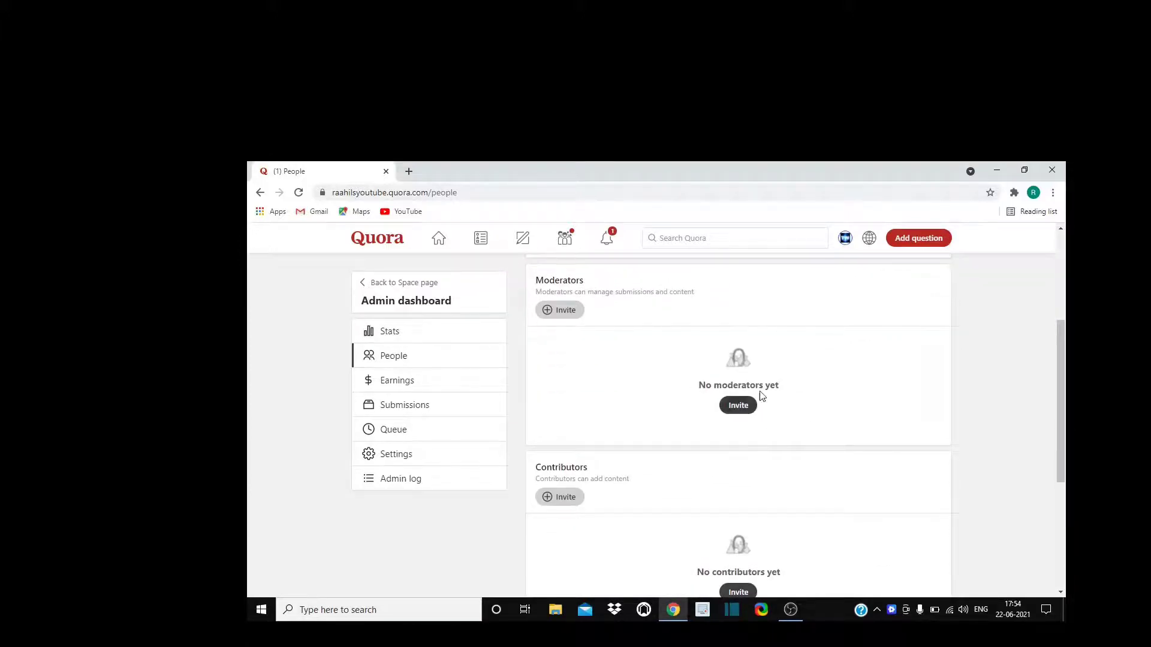
pyautogui.scroll(-4, 745, 424)
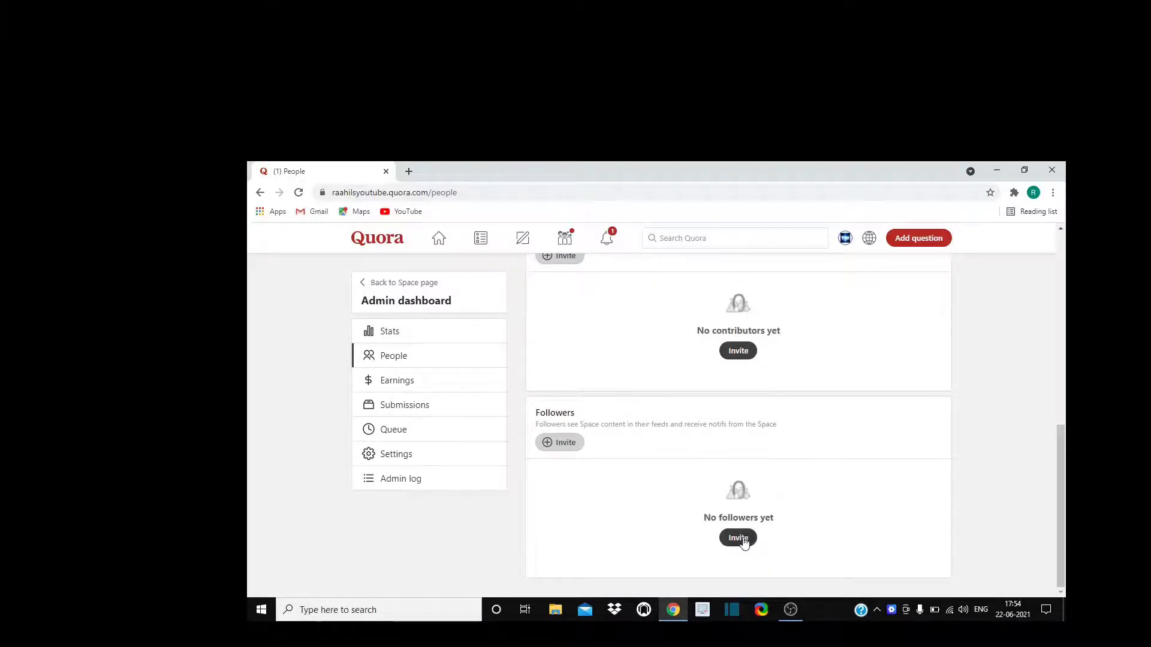
pyautogui.scroll(2, 634, 508)
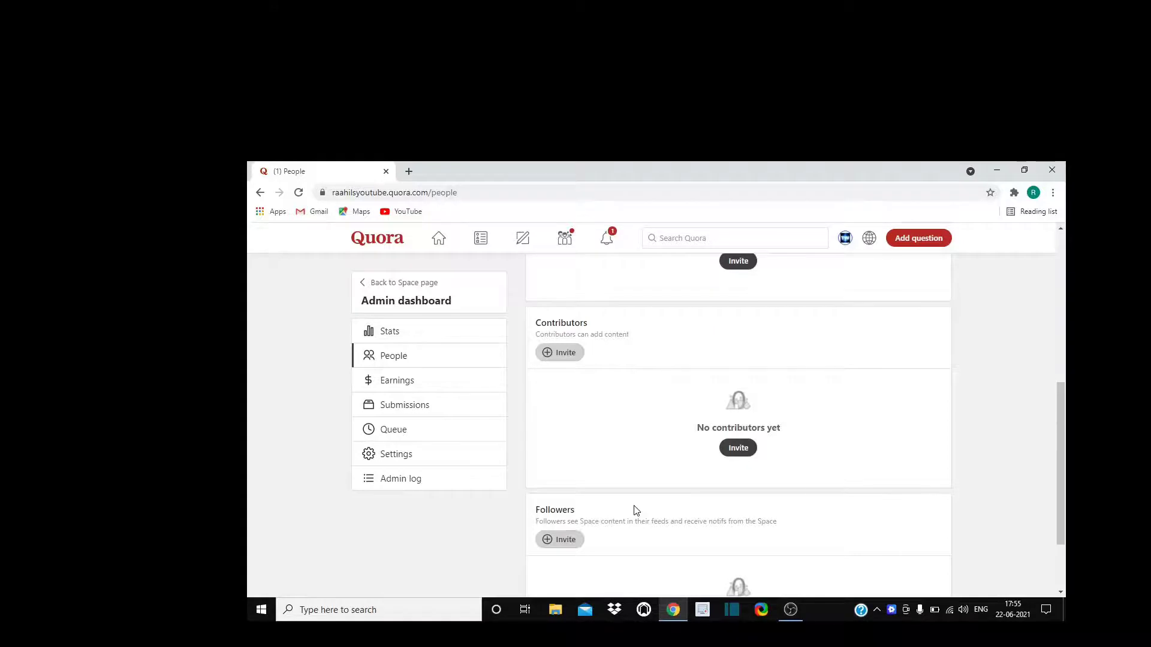
# Examine the Space's statistics, including the overview, views, top activity and top content.
pyautogui.click(447, 339)
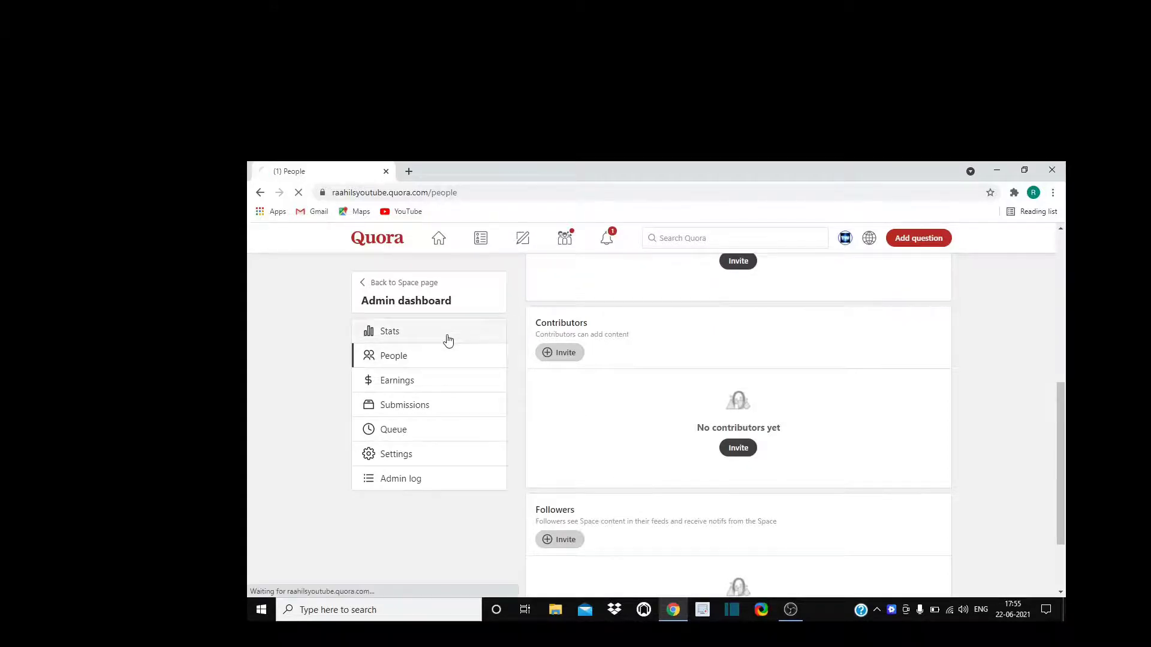
pyautogui.scroll(-6, 689, 468)
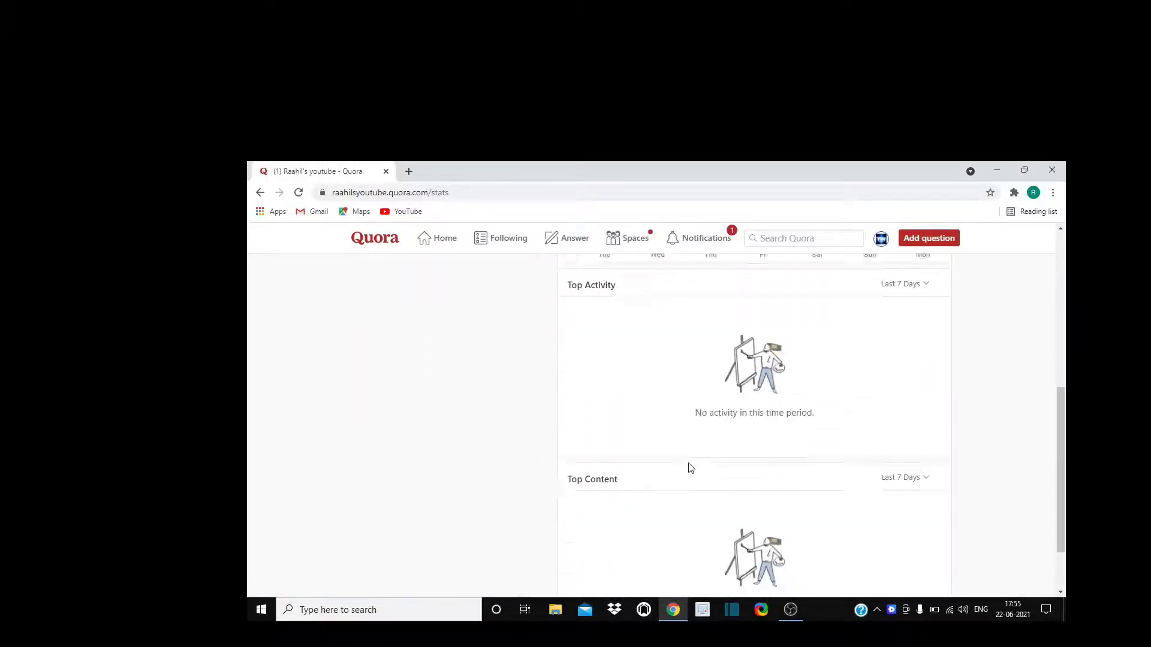
pyautogui.scroll(7, 689, 467)
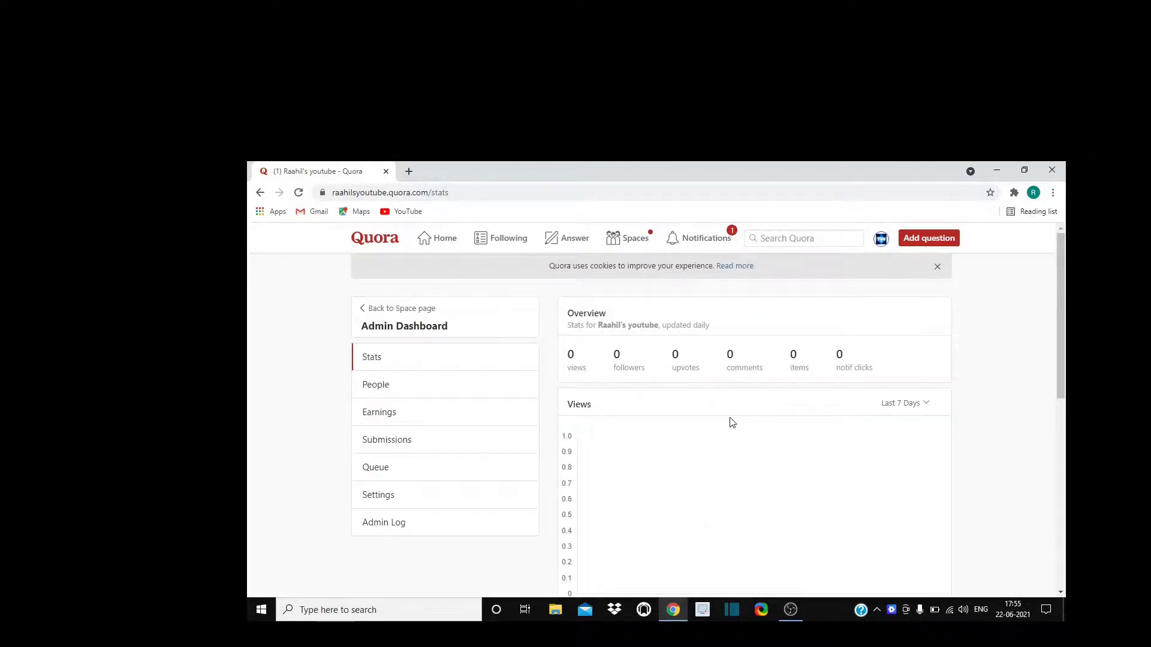
pyautogui.scroll(-3, 731, 423)
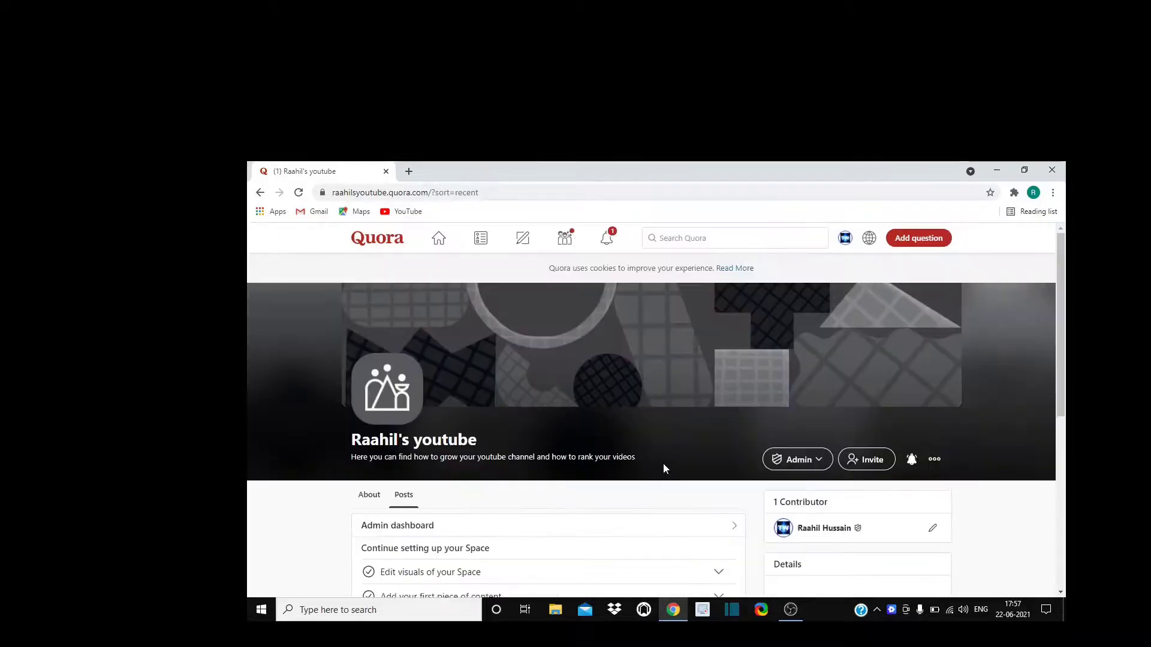
pyautogui.scroll(-4, 663, 464)
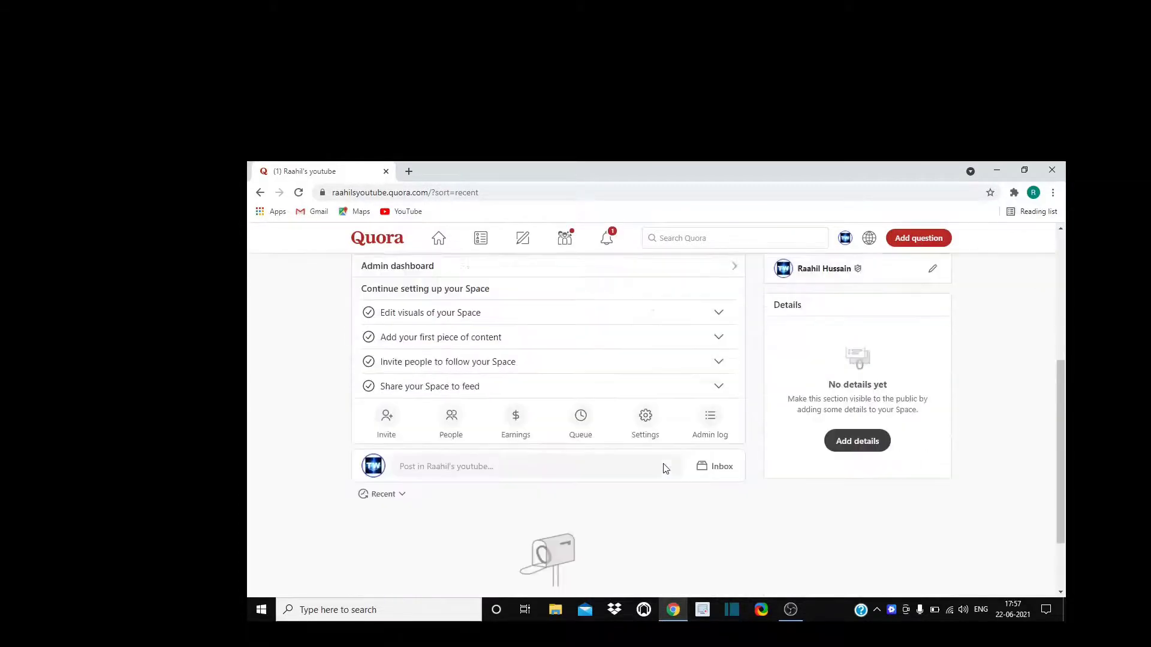
pyautogui.scroll(-2, 746, 455)
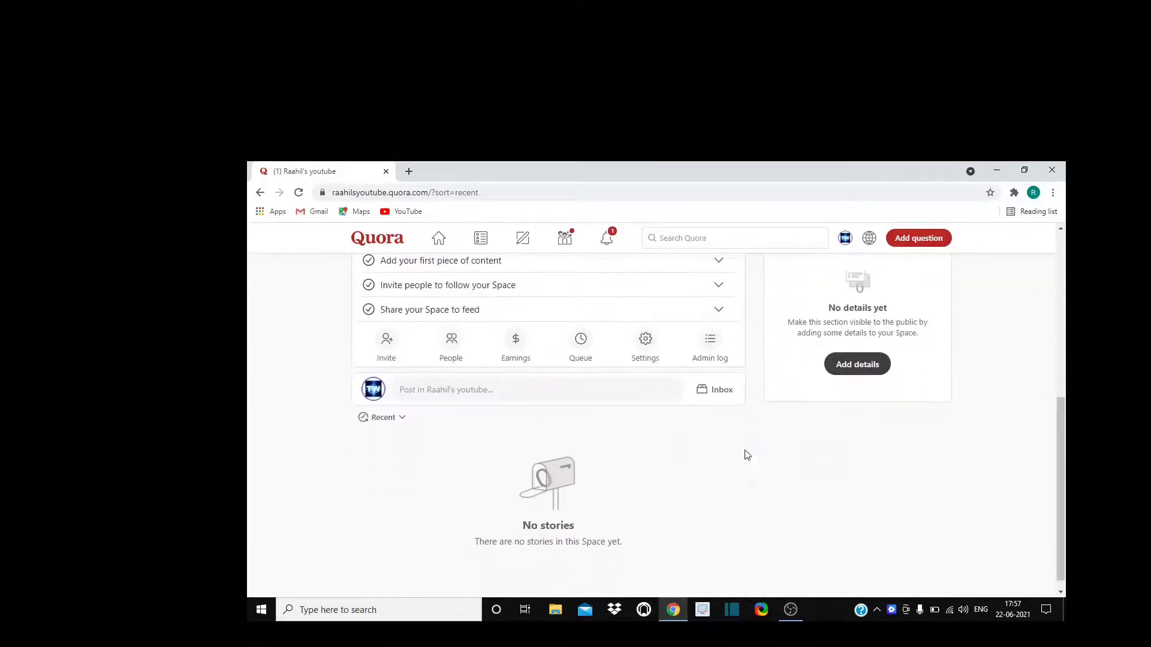
pyautogui.click(719, 396)
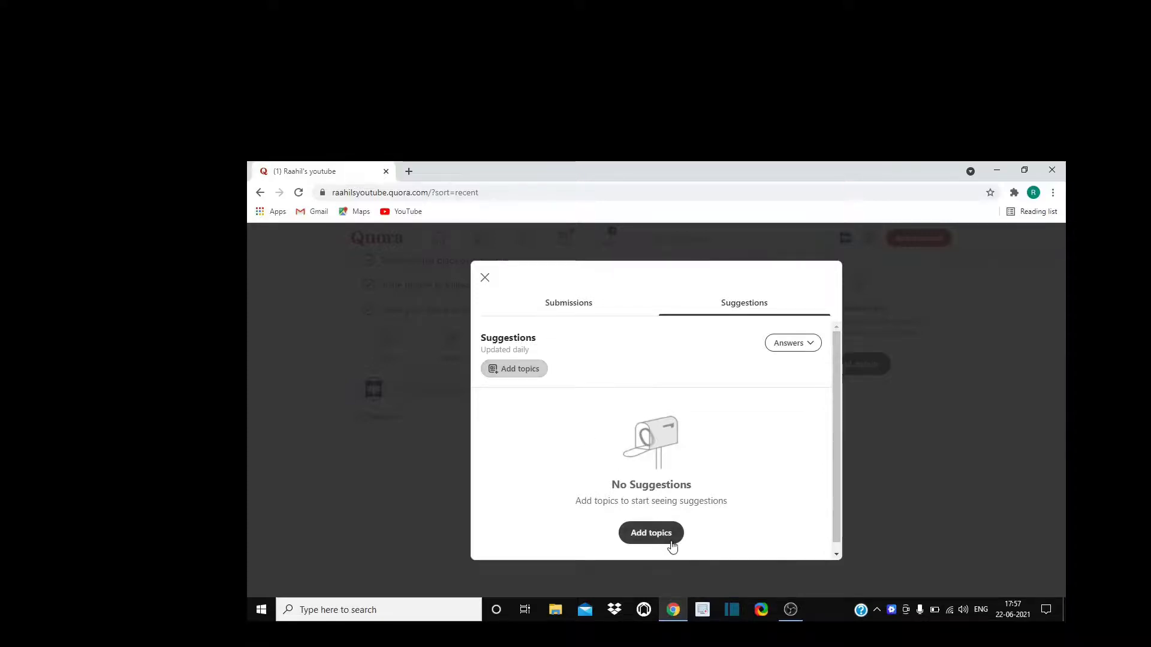
pyautogui.click(665, 536)
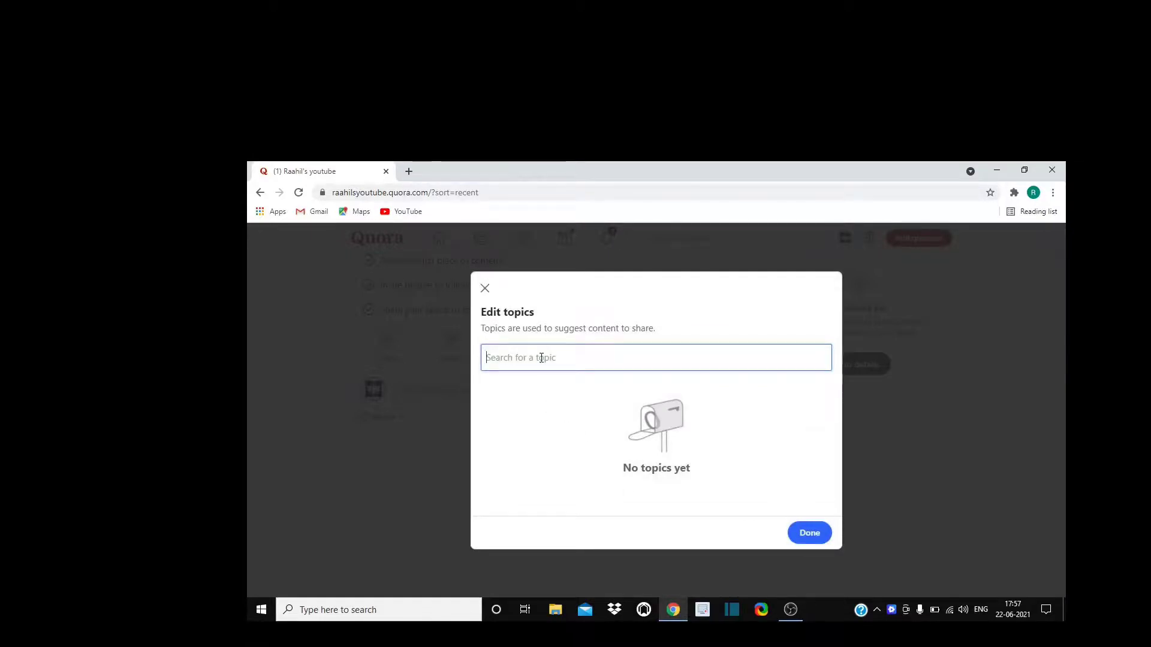
pyautogui.write('youtube')
pyautogui.scroll(-1, 573, 419)
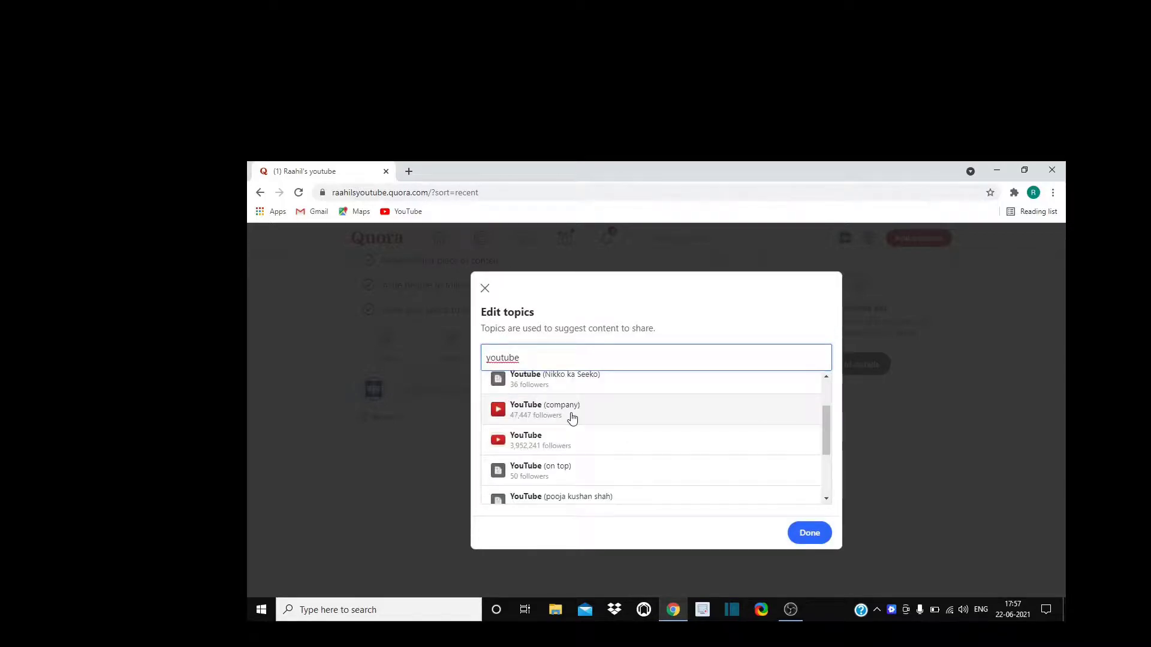
pyautogui.click(573, 418)
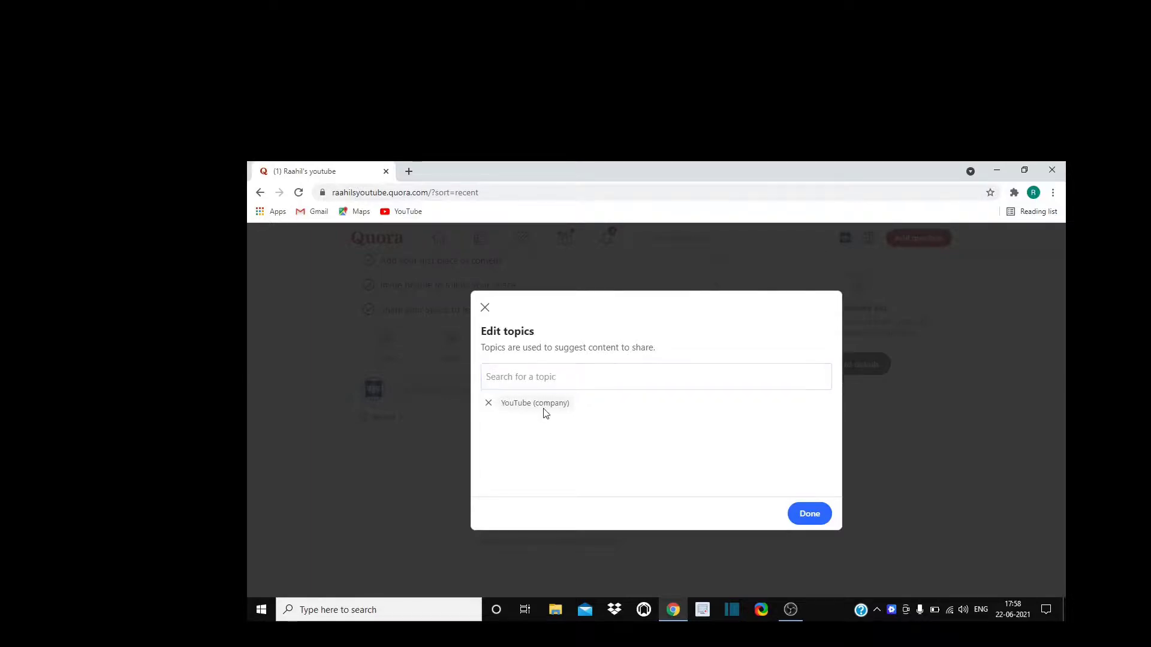
pyautogui.click(805, 522)
pyautogui.click(805, 523)
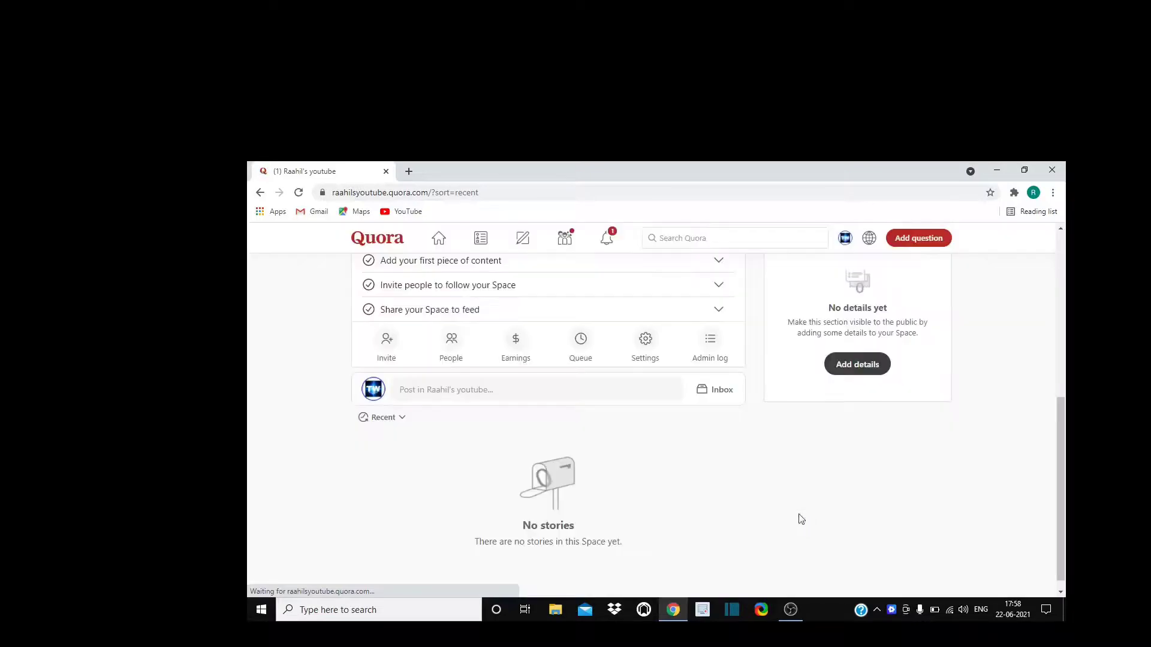
# Browse the Space's suggested answers and add the one to "How do YouTube views get counted?" to the queue.
pyautogui.scroll(2, 630, 497)
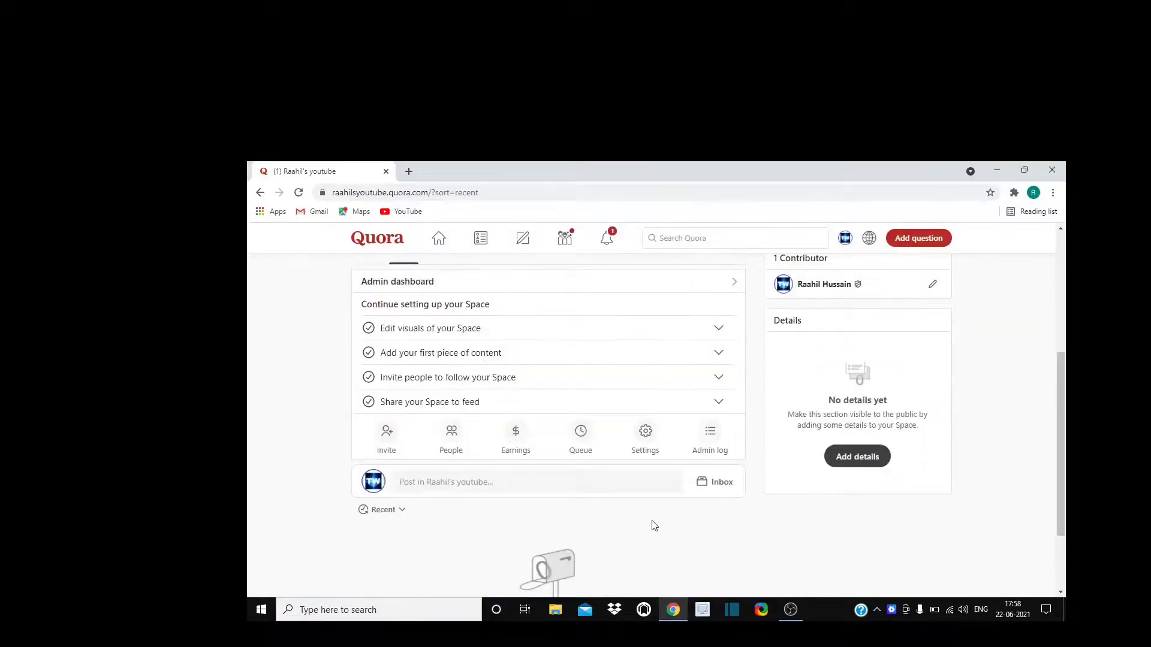
pyautogui.click(719, 491)
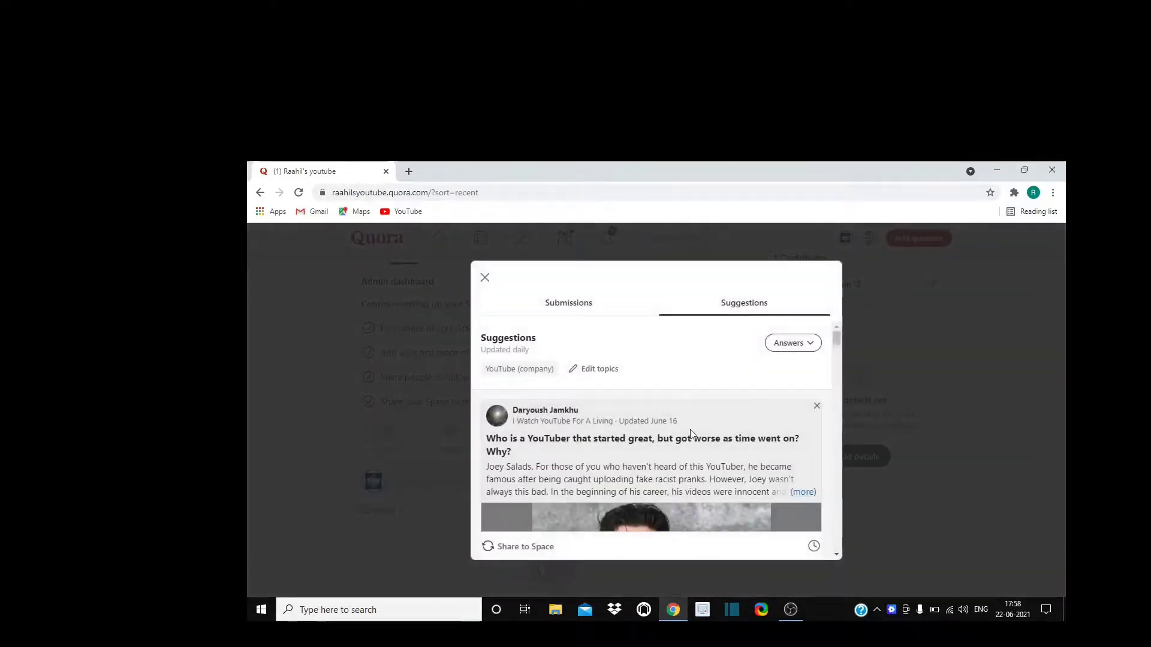
pyautogui.scroll(-3, 691, 432)
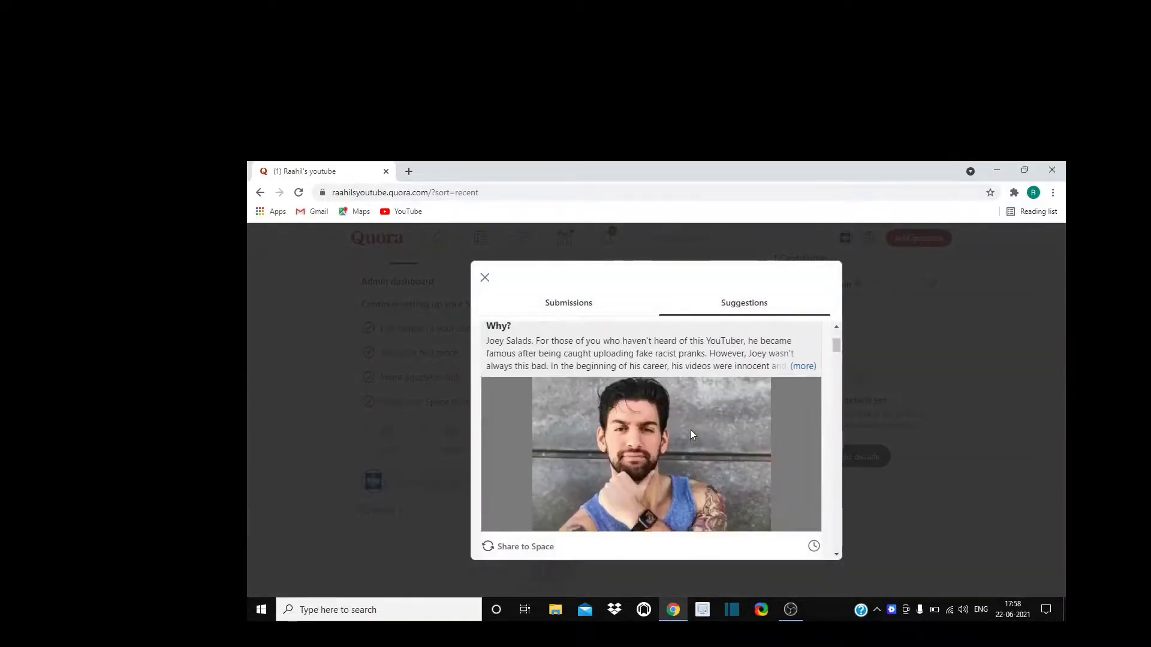
pyautogui.scroll(1, 691, 435)
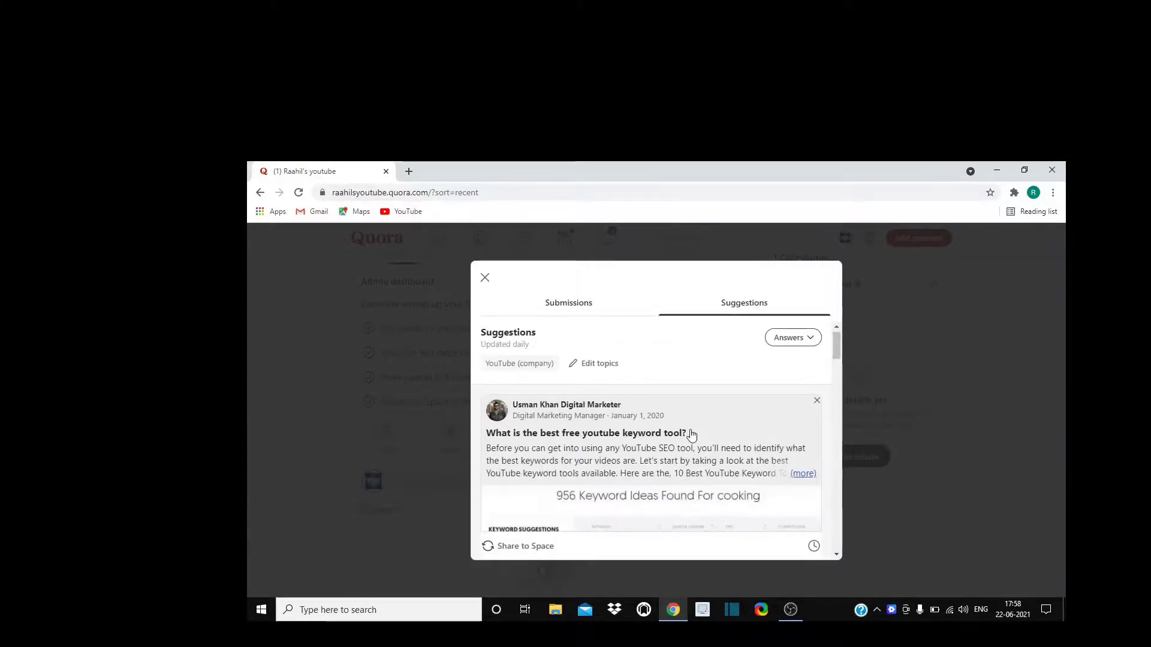
pyautogui.scroll(-2, 691, 434)
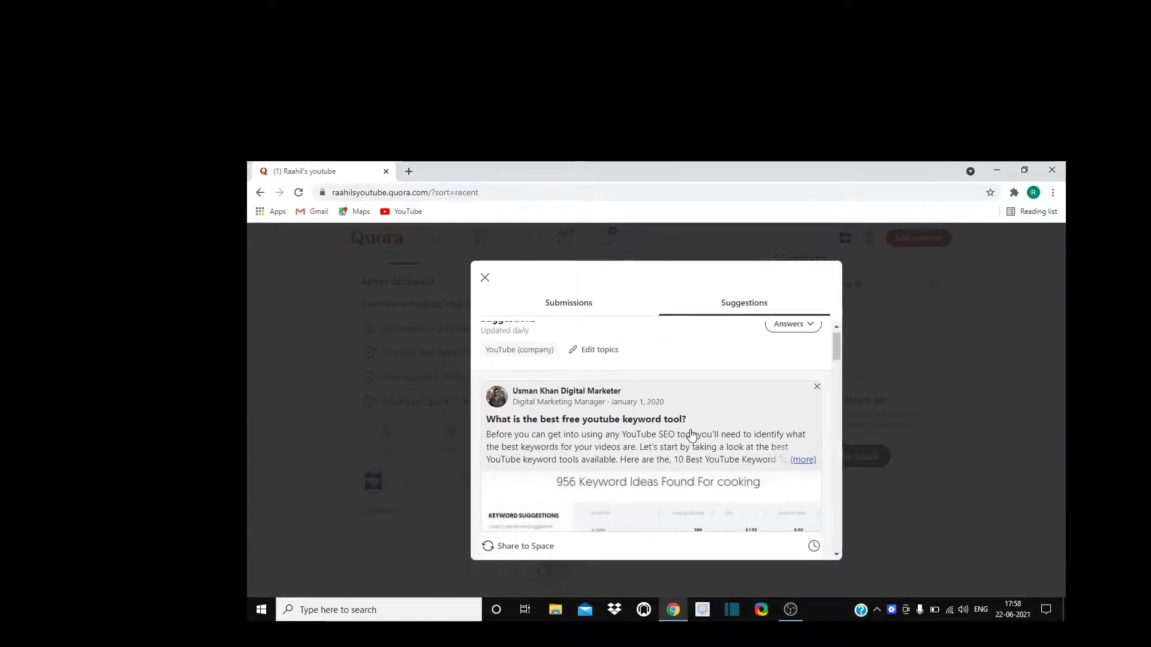
pyautogui.scroll(-6, 691, 434)
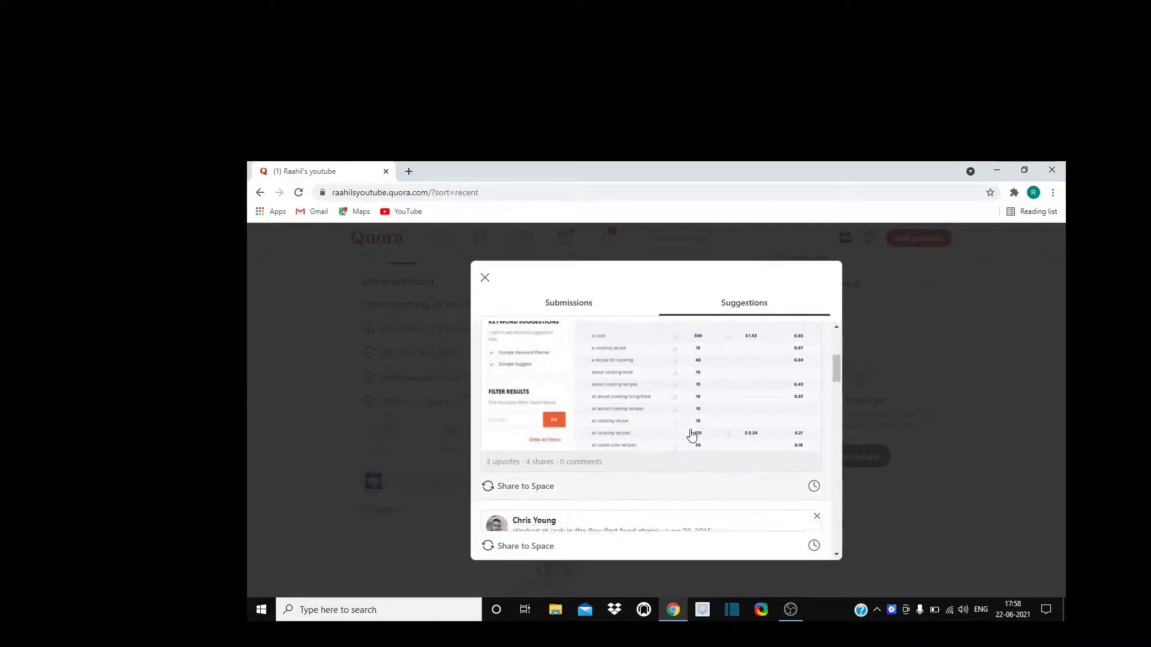
pyautogui.scroll(-4, 692, 435)
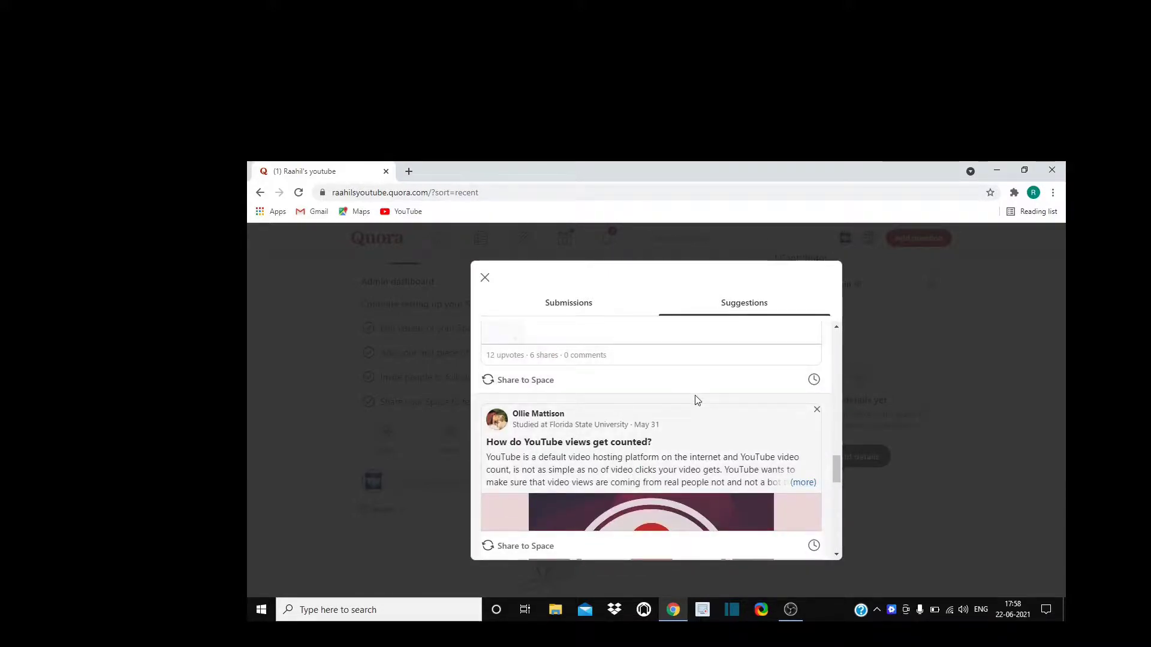
pyautogui.click(813, 380)
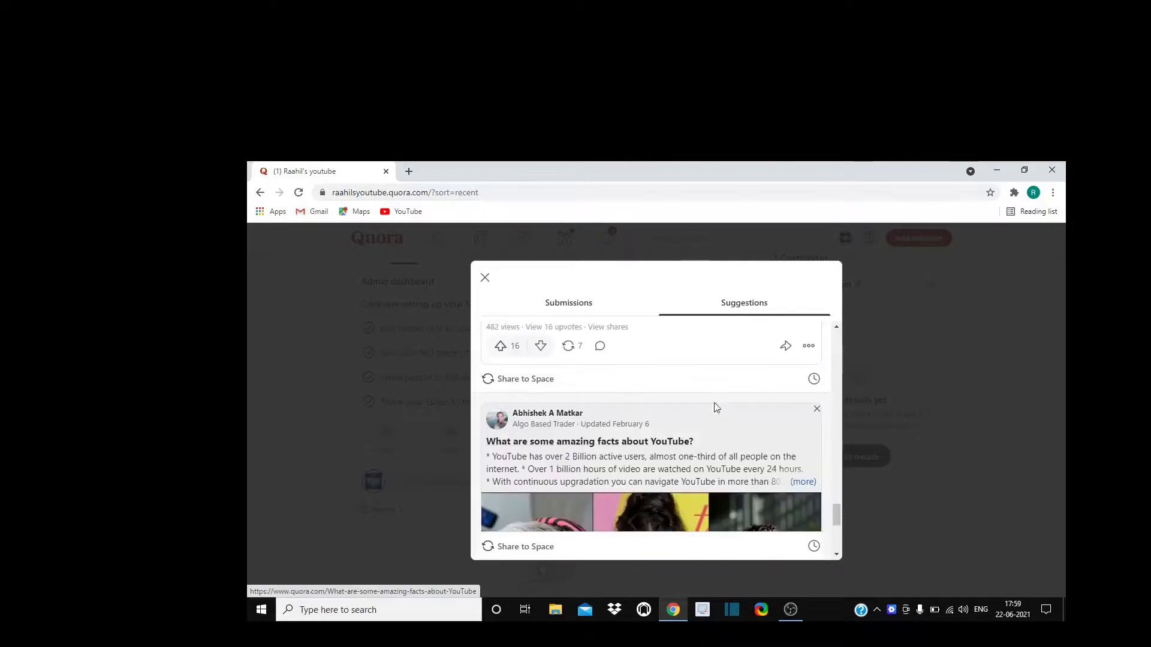
pyautogui.click(814, 380)
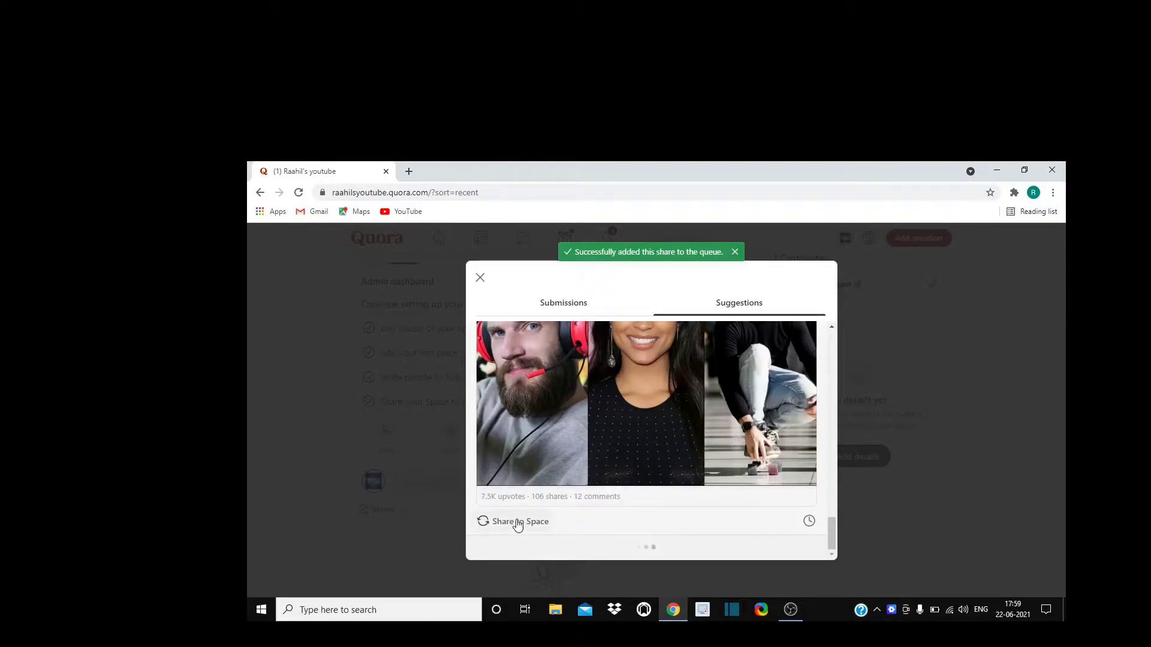
# Share the suggested answer to "What are some amazing facts about YouTube?" to the Space without a comment and close the suggestions.
pyautogui.scroll(-10, 591, 425)
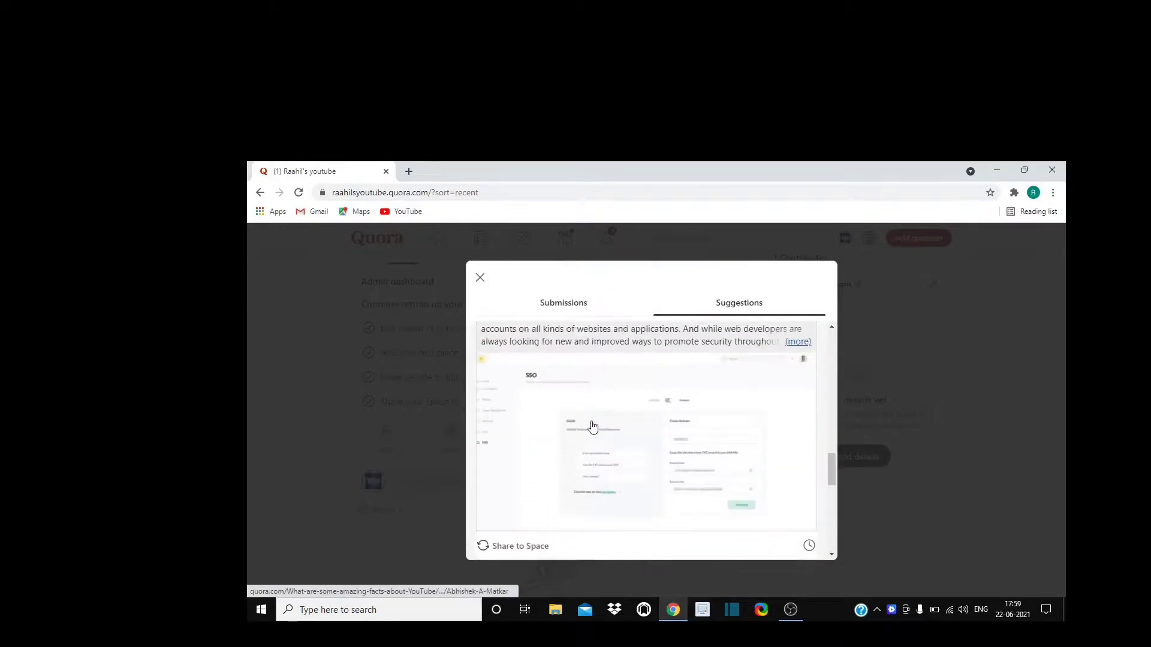
pyautogui.scroll(2, 591, 424)
pyautogui.scroll(-2, 591, 425)
pyautogui.scroll(5, 591, 425)
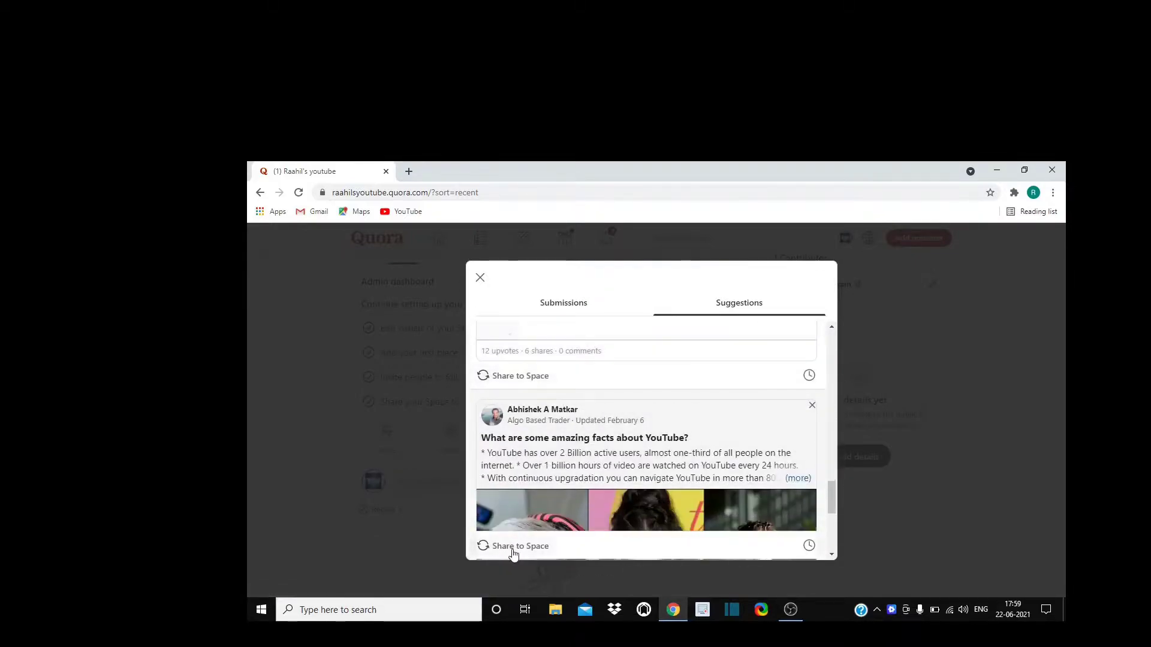
pyautogui.click(512, 549)
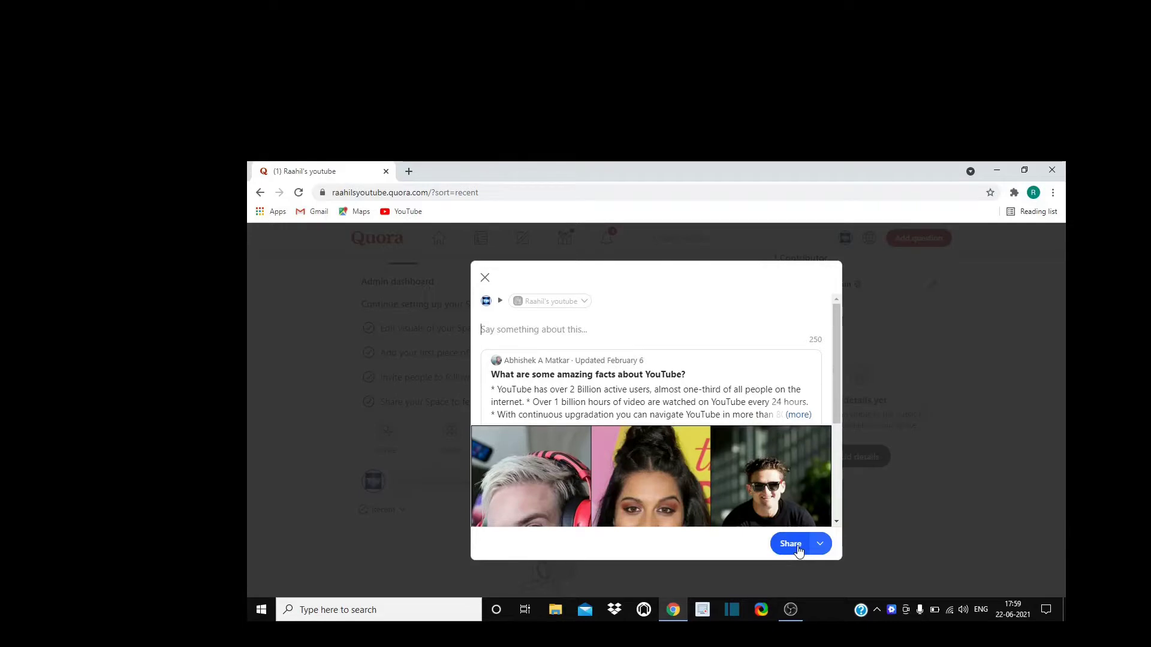
pyautogui.click(797, 546)
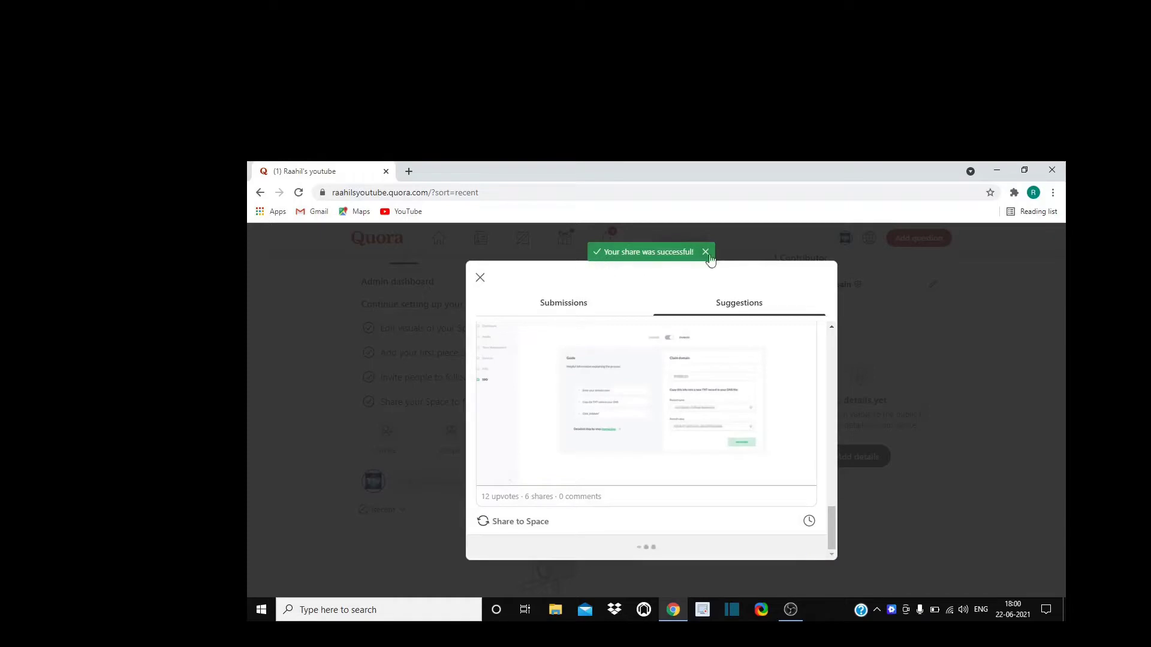
pyautogui.click(479, 278)
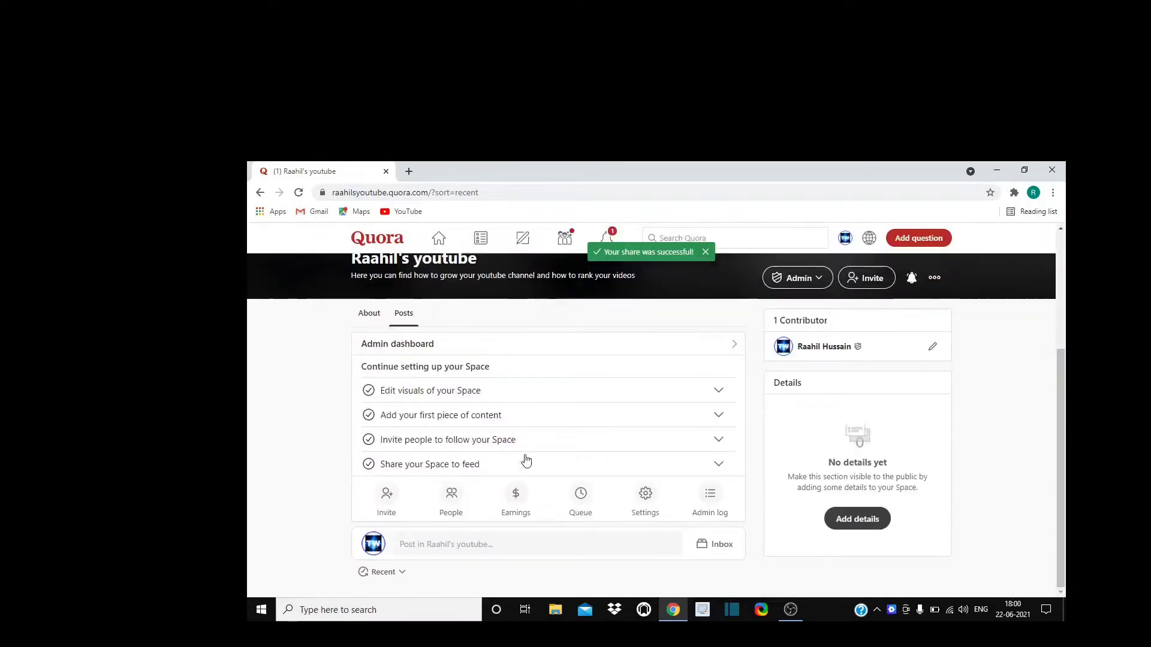
# Examine the shared post in the Space's feed and the admin dashboard above it.
pyautogui.scroll(-5, 540, 443)
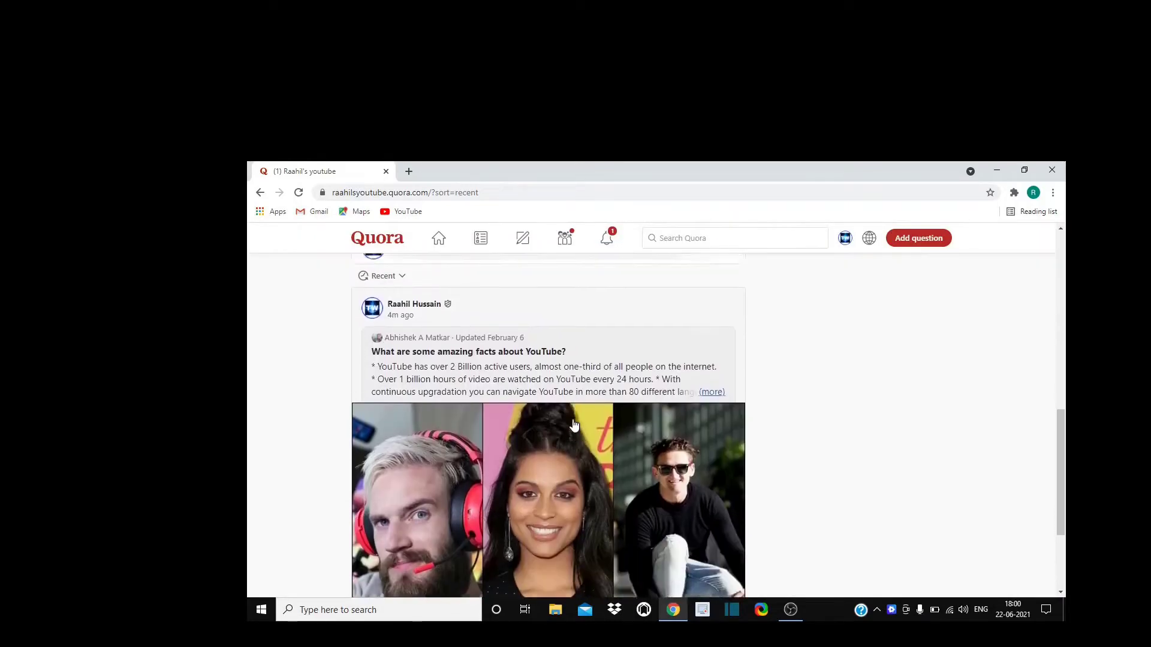
pyautogui.scroll(1, 574, 424)
pyautogui.scroll(-3, 573, 424)
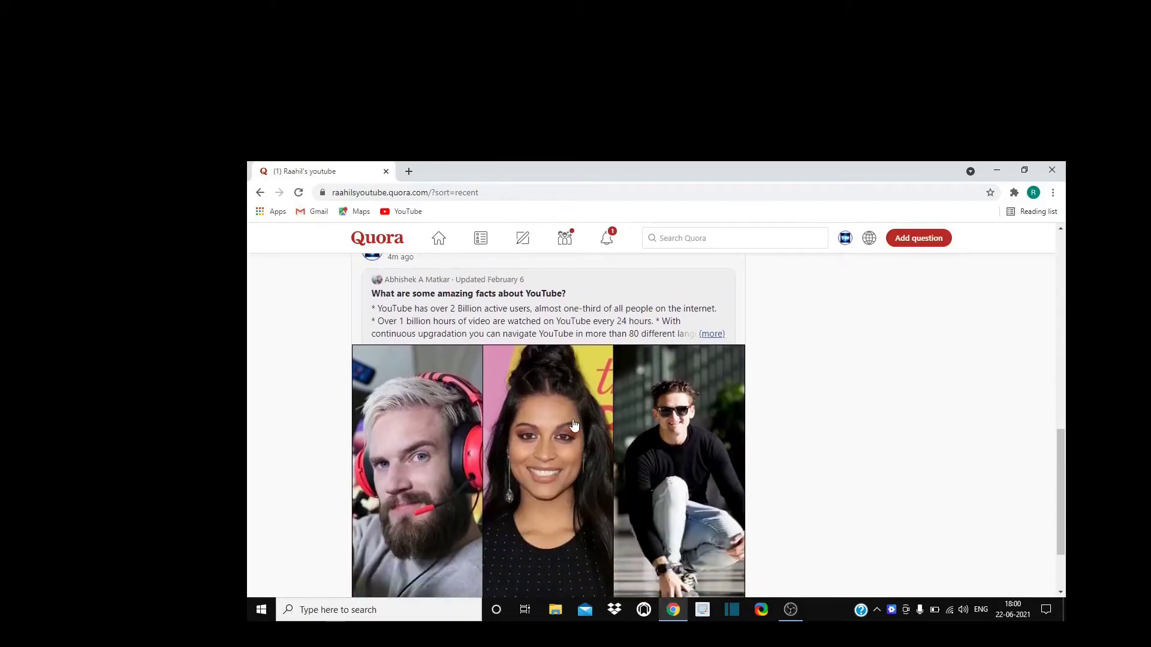
pyautogui.scroll(5, 574, 425)
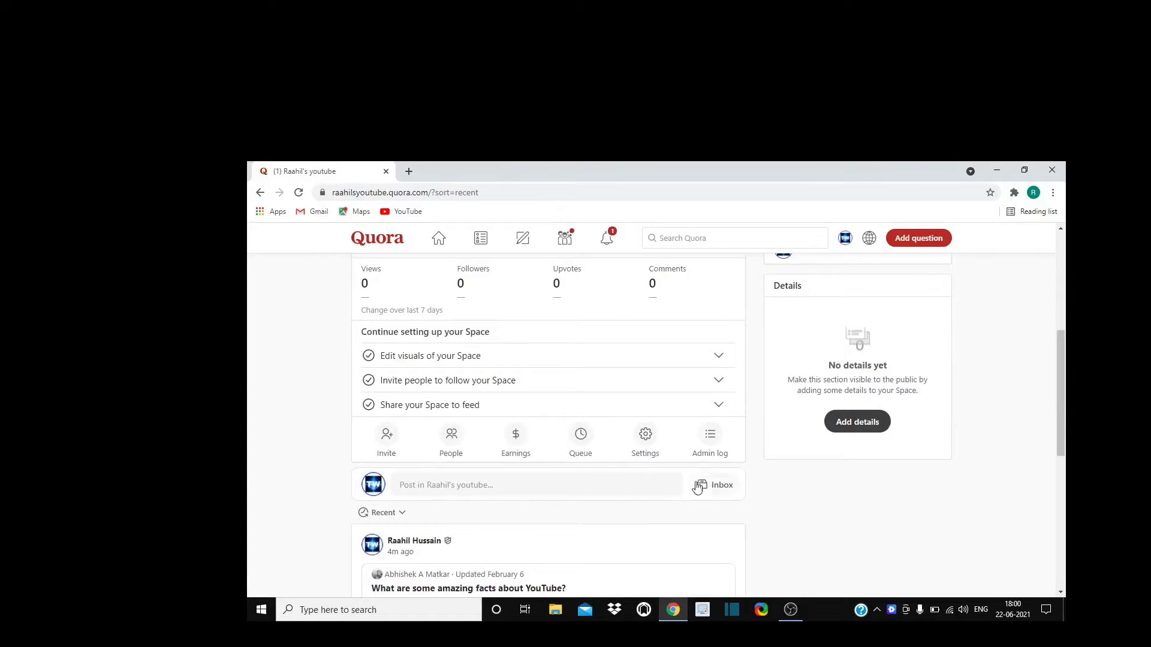
pyautogui.scroll(-3, 695, 487)
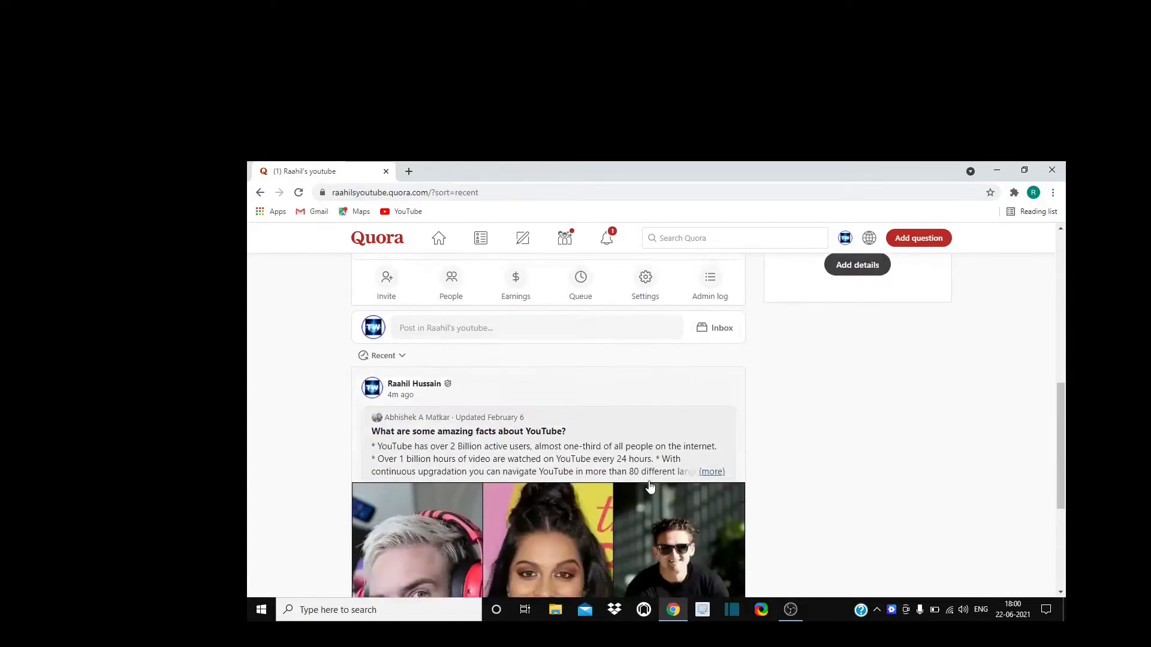
pyautogui.scroll(-4, 650, 487)
pyautogui.scroll(5, 651, 487)
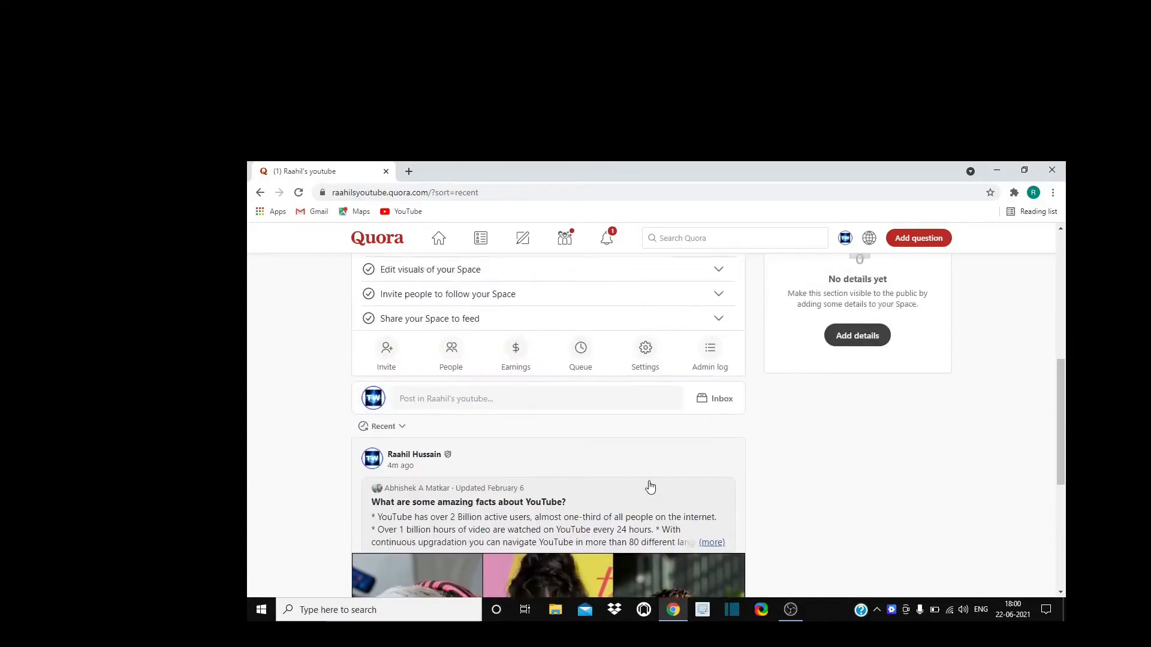
pyautogui.scroll(1, 650, 487)
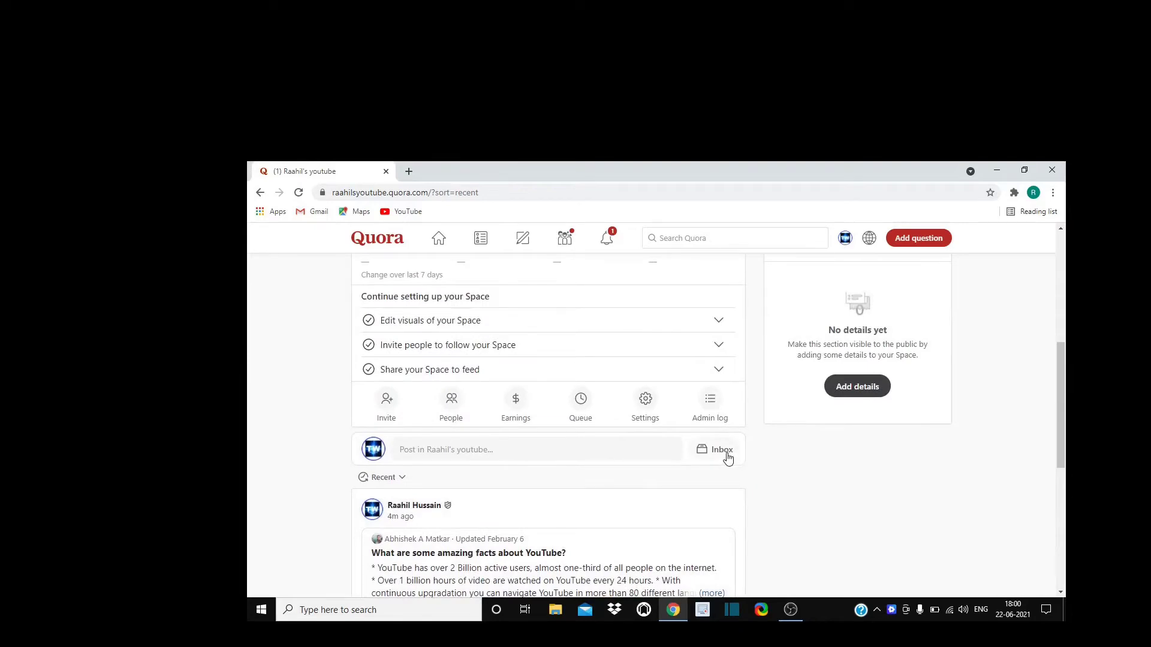
pyautogui.scroll(3, 727, 458)
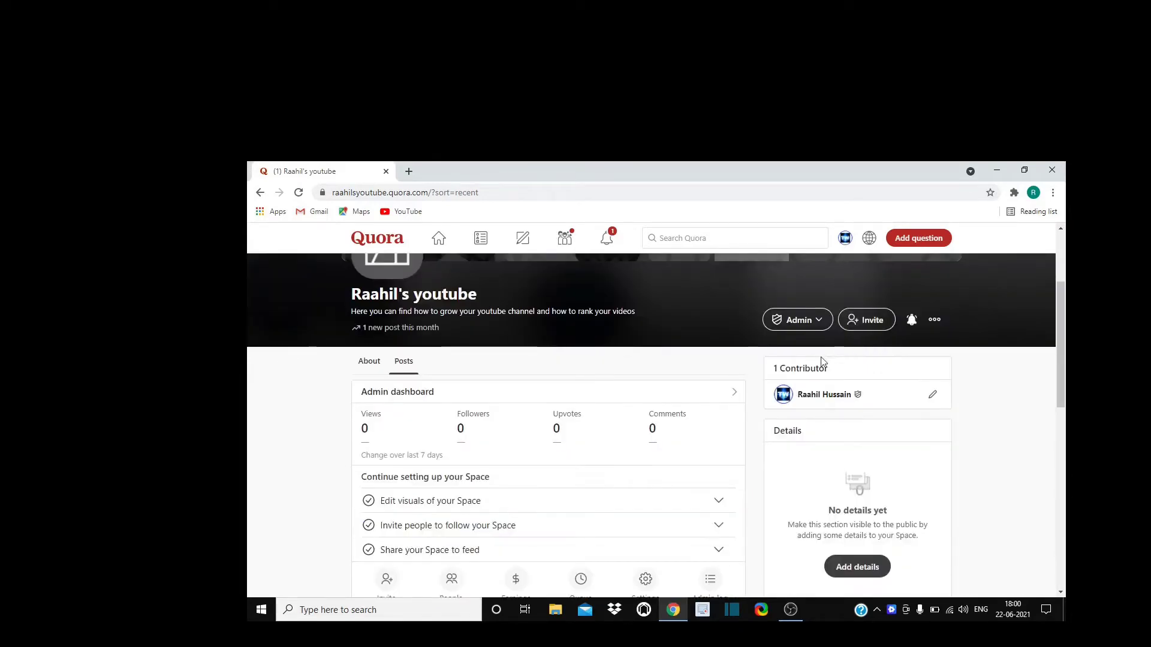
pyautogui.scroll(-3, 591, 535)
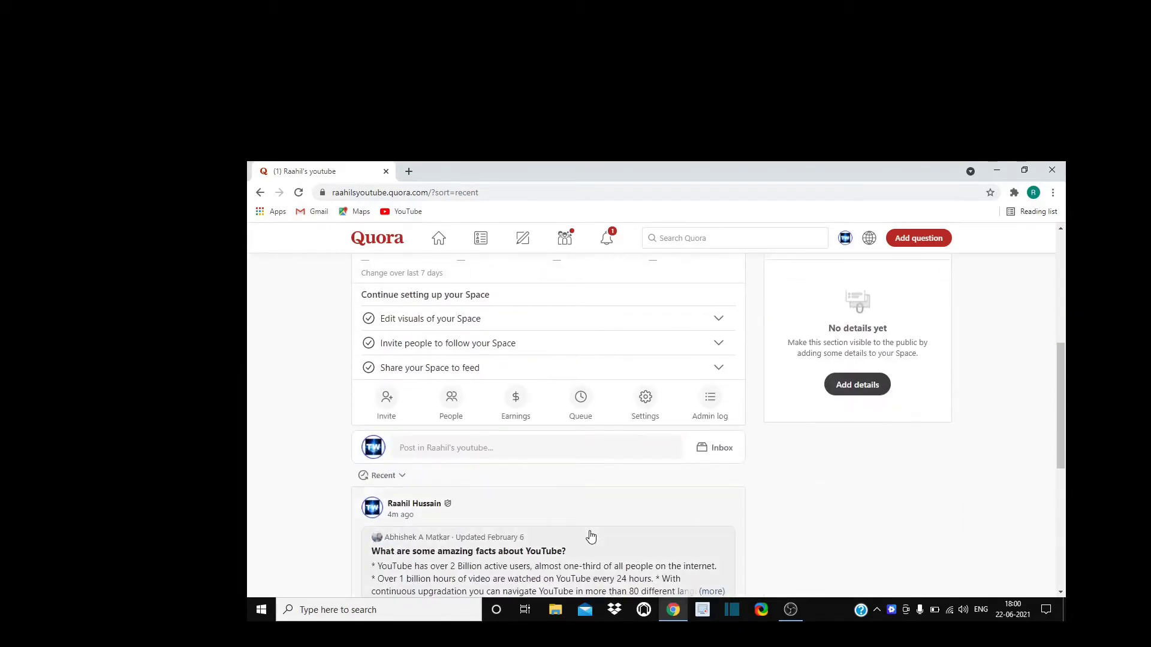